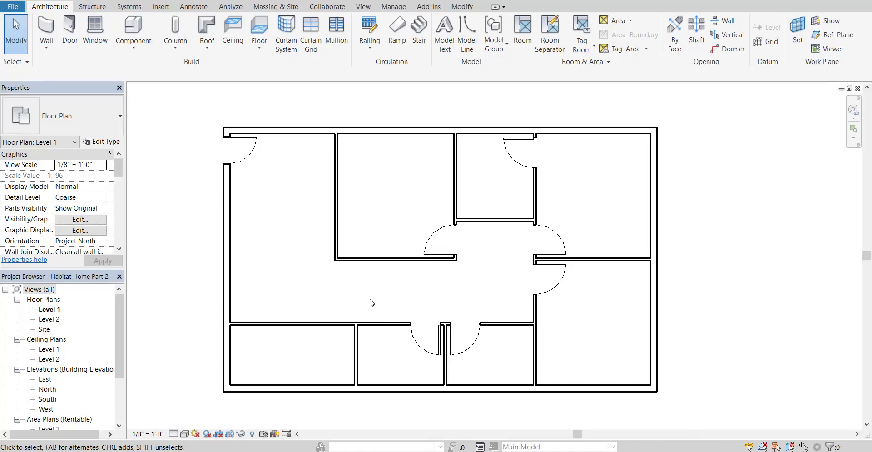
Split the long interior partition wall at its junction with the perpendicular partition left of the two doors, keeping the inner segment.
scroll(464, 245, up, 4)
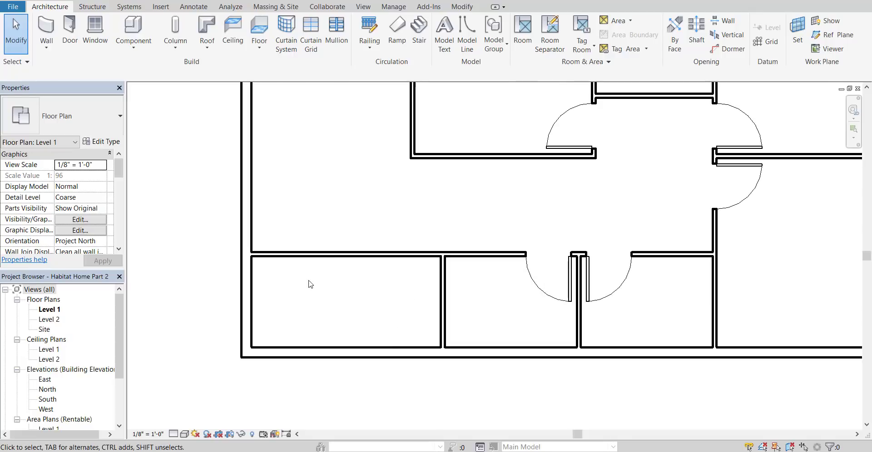
scroll(296, 279, up, 2)
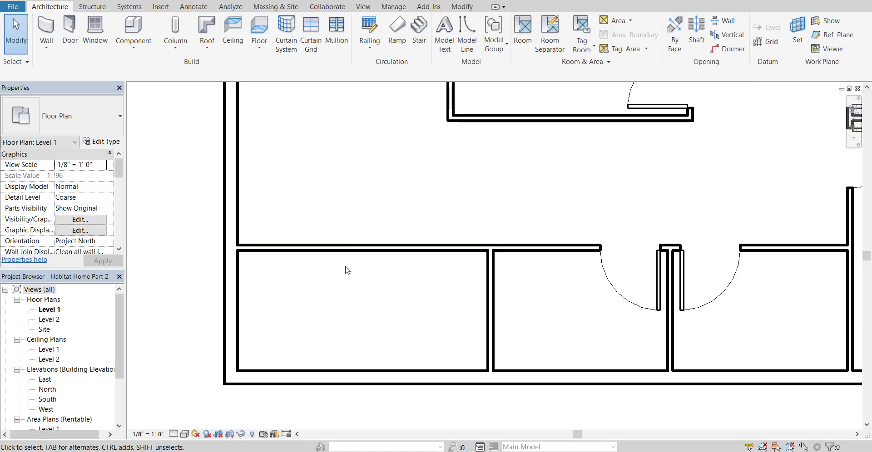
click(453, 253)
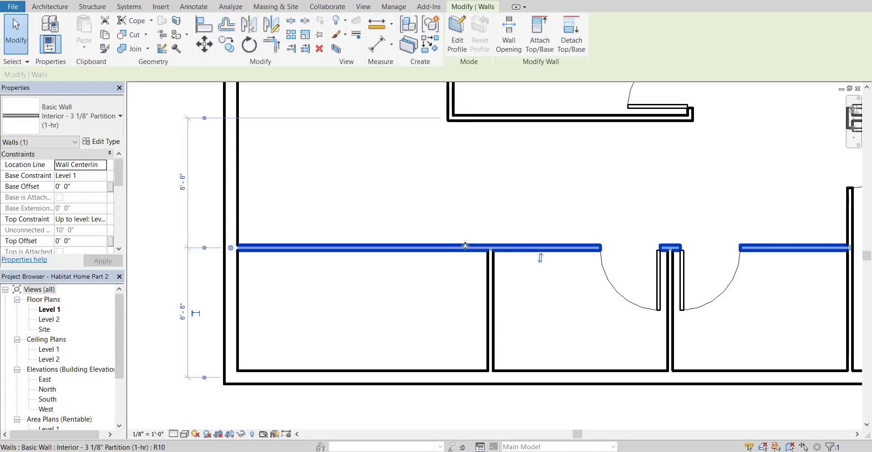
scroll(468, 241, up, 6)
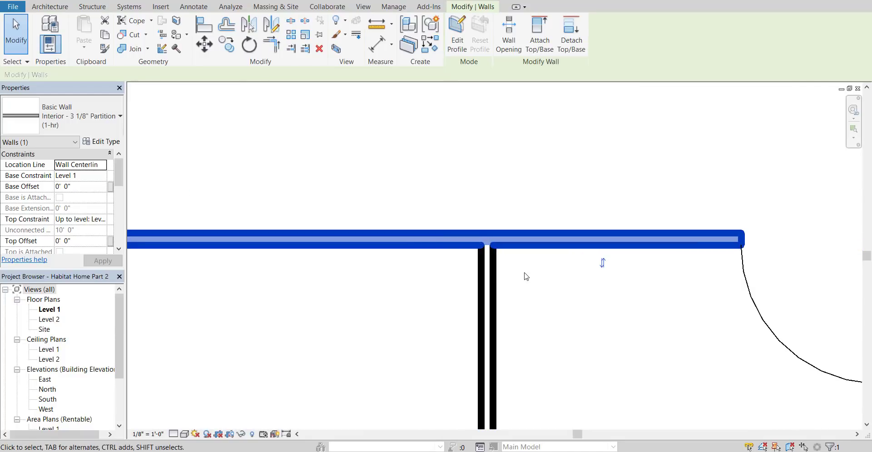
click(291, 21)
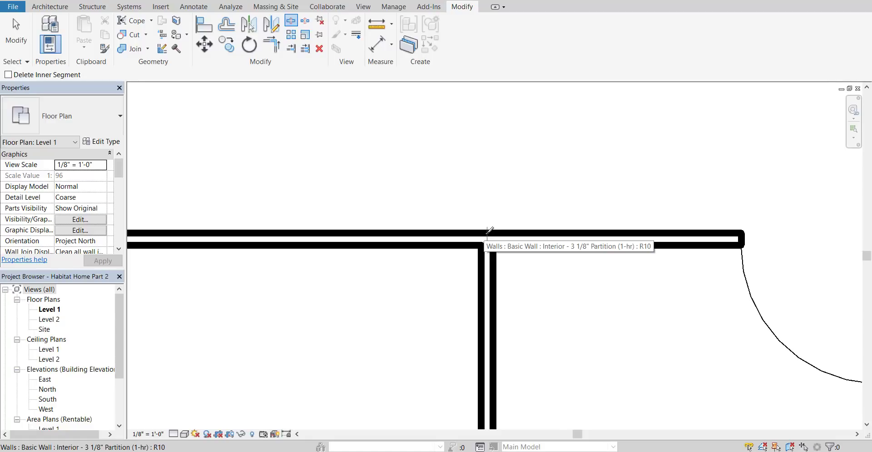
click(487, 233)
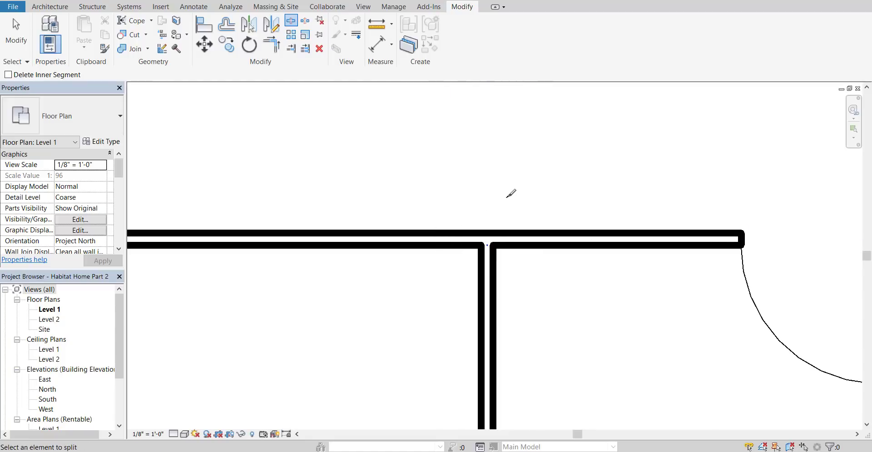
key(Escape)
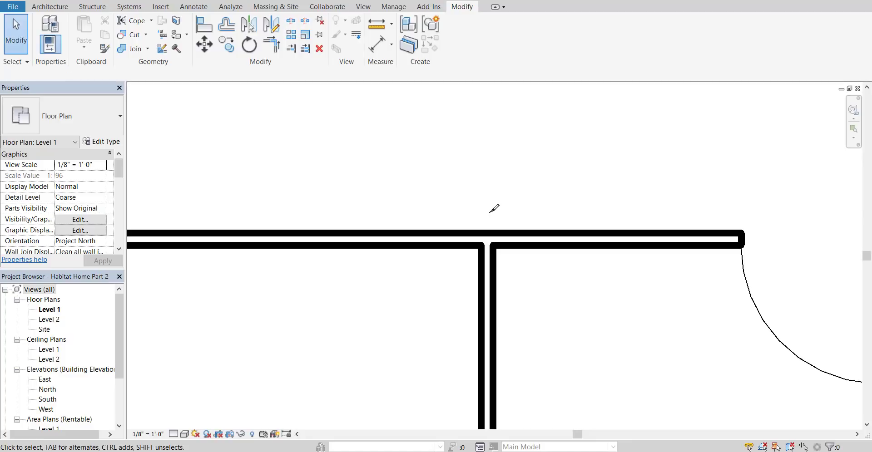
Shorten the wall segment left of the split to 9'-0", leaving a 4'-0" opening before the perpendicular partition.
click(449, 237)
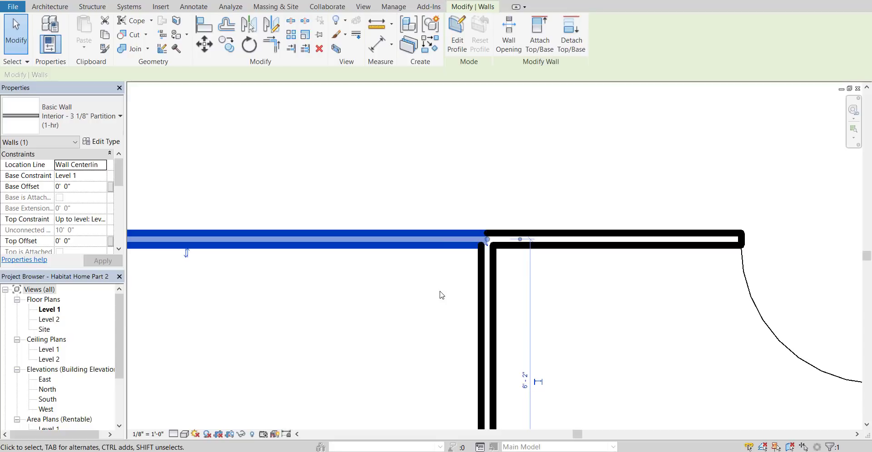
middle_drag(425, 289, 587, 286)
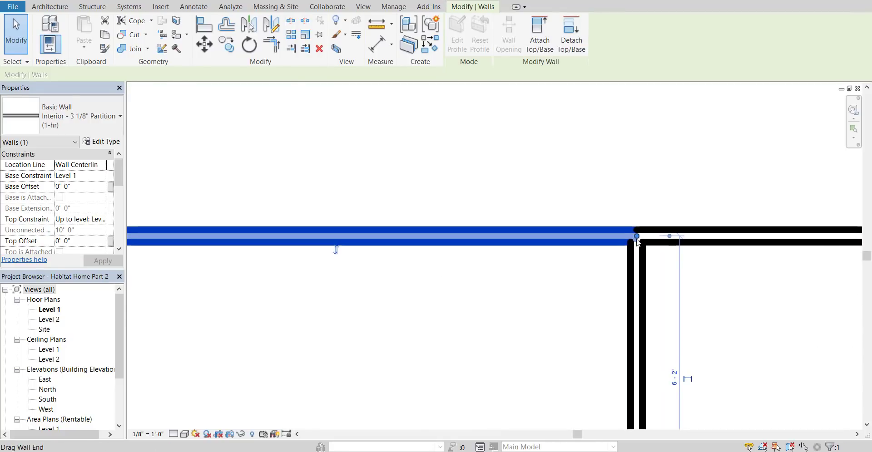
drag(637, 241, 452, 236)
scroll(460, 314, down, 2)
middle_drag(476, 334, 535, 275)
scroll(393, 140, up, 1)
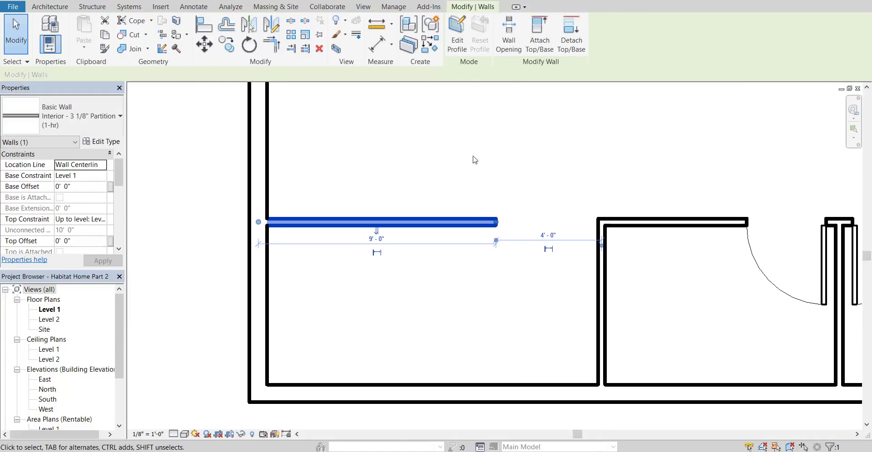
click(526, 189)
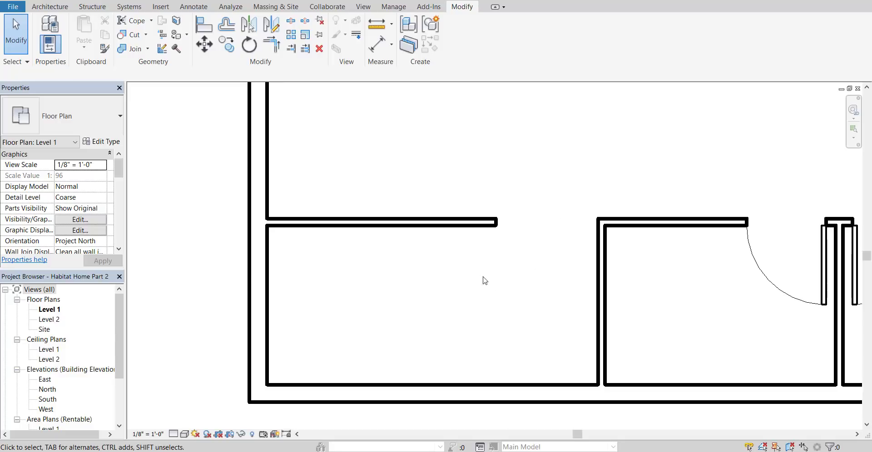
Open the default 3D view and examine the shortened partition wall from the back of the house.
click(447, 223)
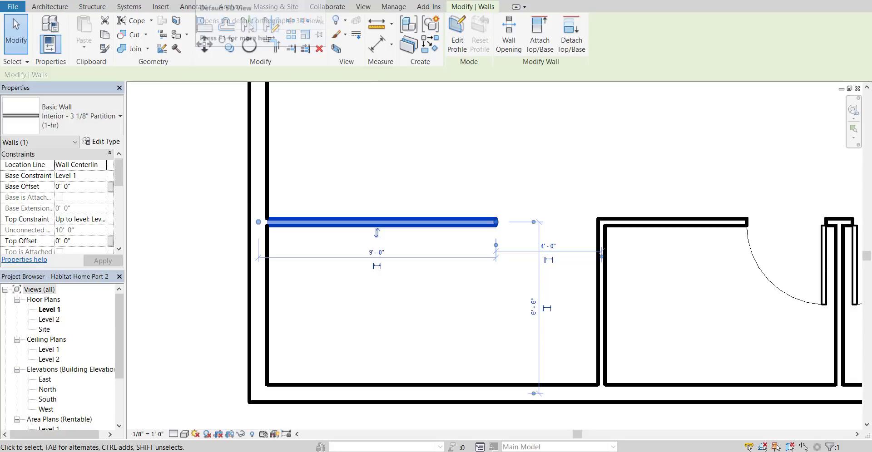
click(191, 1)
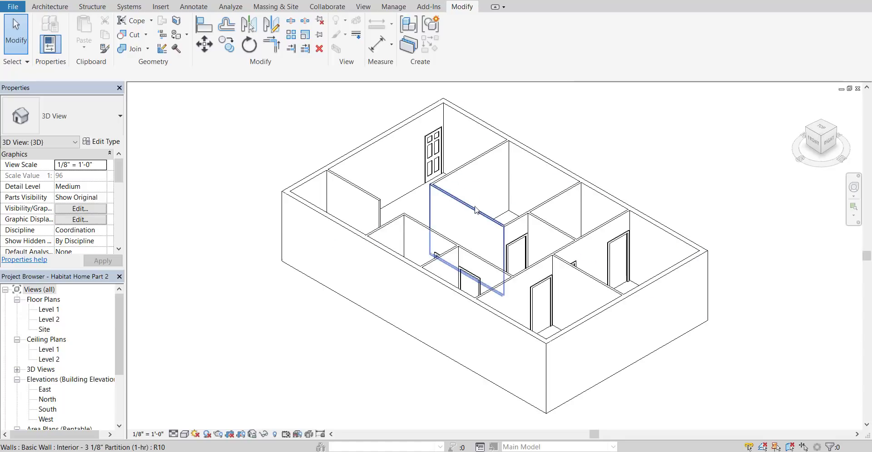
middle_drag(530, 187, 453, 193)
scroll(391, 197, up, 3)
scroll(391, 197, down, 5)
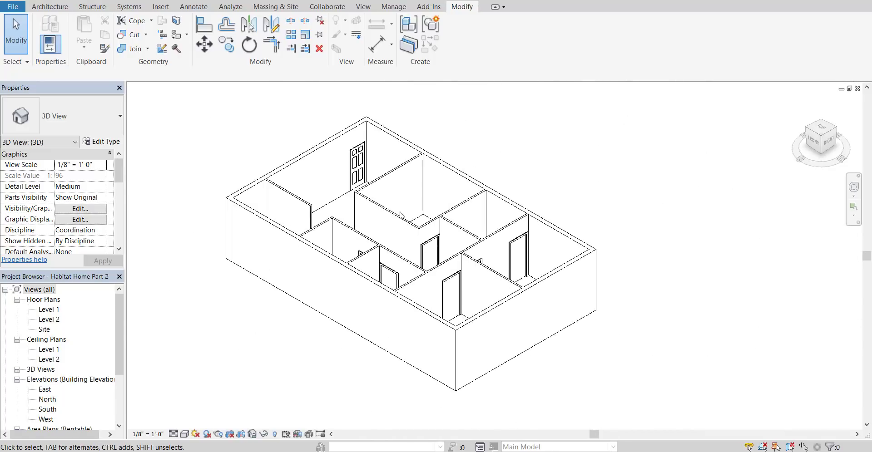
scroll(395, 209, up, 5)
scroll(402, 224, down, 2)
middle_drag(401, 223, 517, 185)
scroll(518, 185, down, 1)
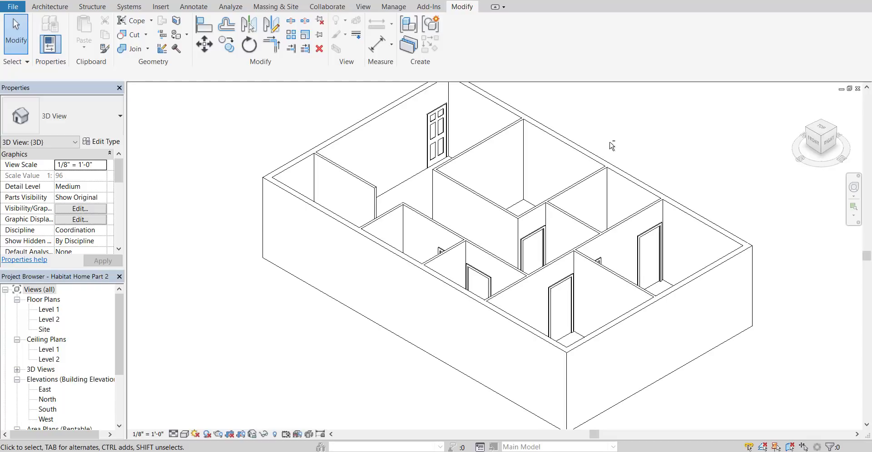
middle_drag(613, 148, 416, 160)
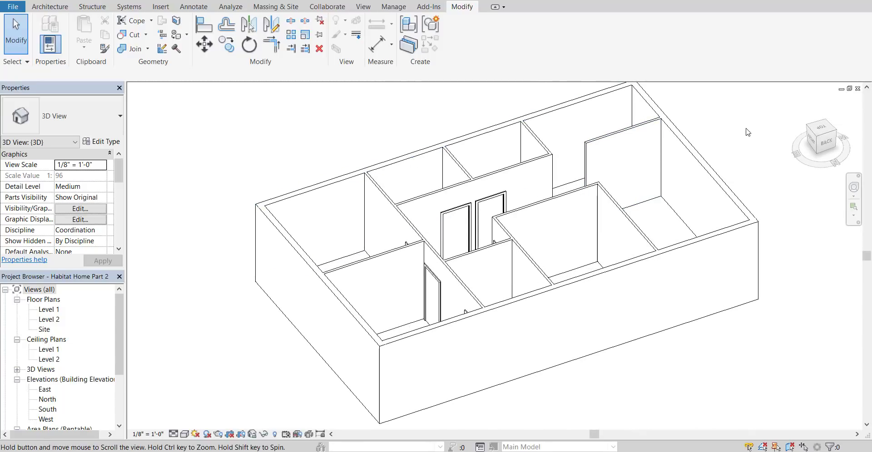
middle_drag(747, 131, 661, 227)
scroll(519, 266, up, 5)
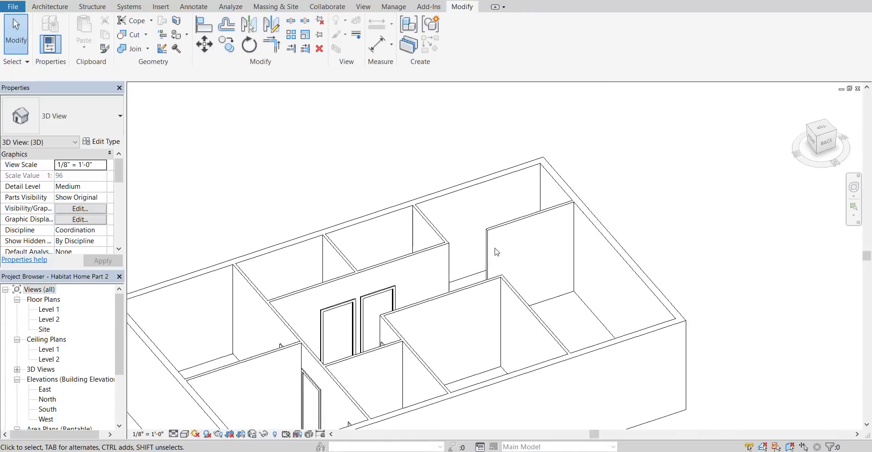
scroll(574, 242, up, 2)
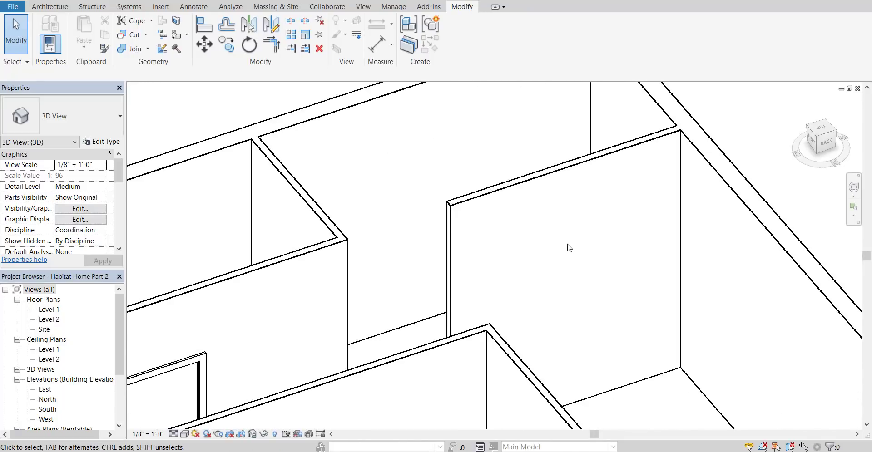
mouse_move(607, 245)
shift+middle_down()
mouse_move(562, 259)
mouse_move(565, 246)
mouse_move(617, 242)
mouse_move(615, 277)
mouse_move(602, 258)
shift+middle_up()
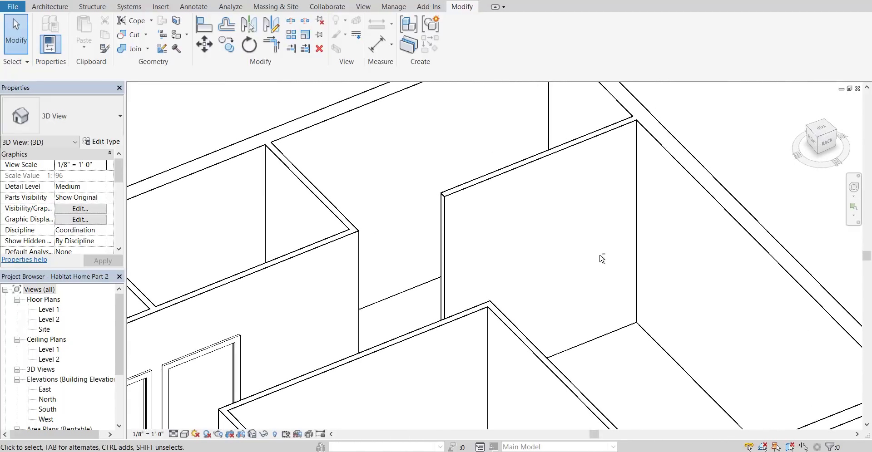
Lower the shortened partition wall by setting its Top Offset to -6' 0".
click(498, 183)
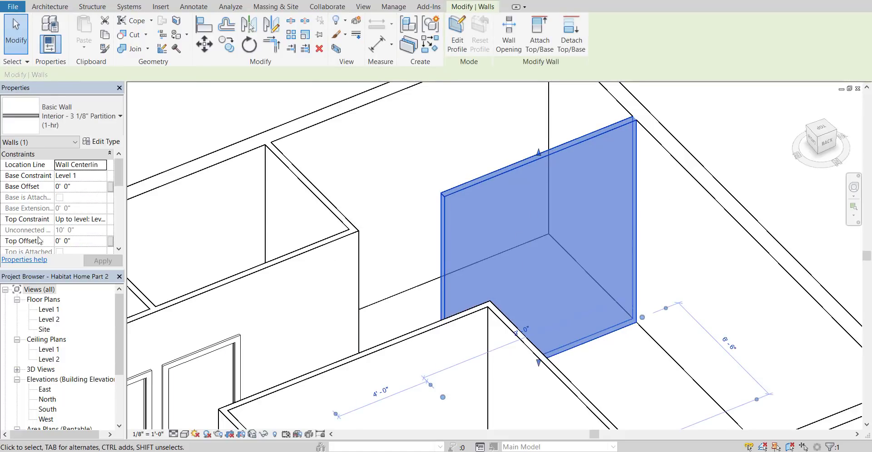
click(78, 244)
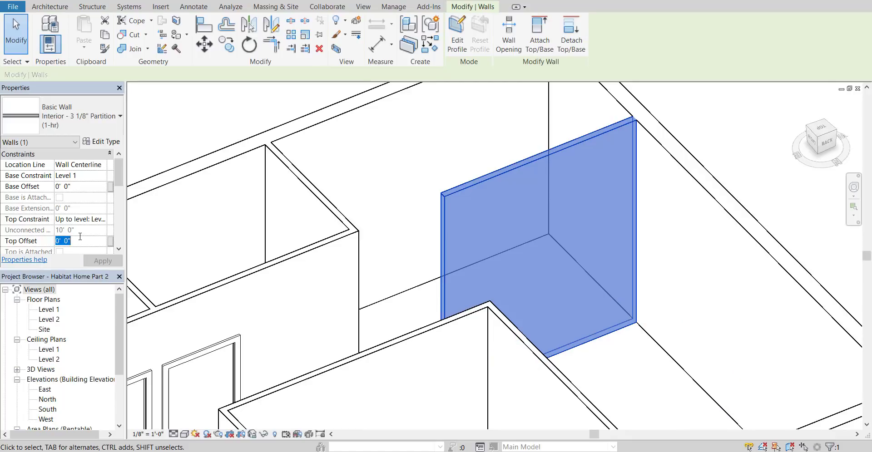
text(-6 0)
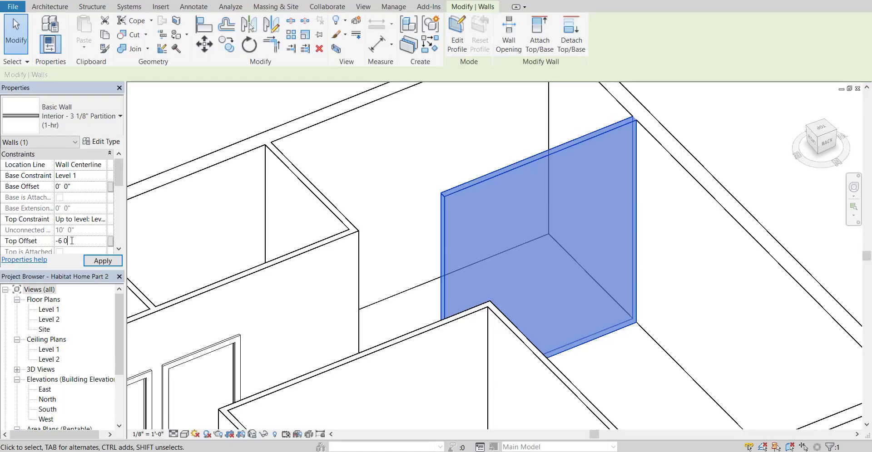
click(95, 262)
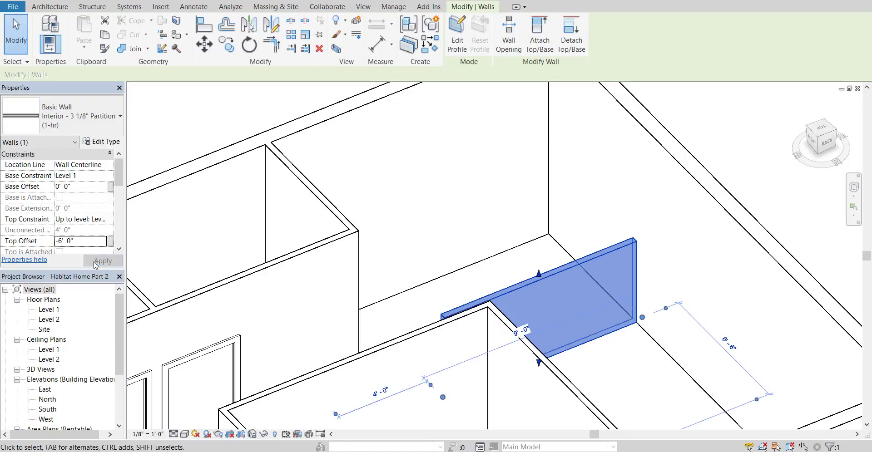
click(756, 124)
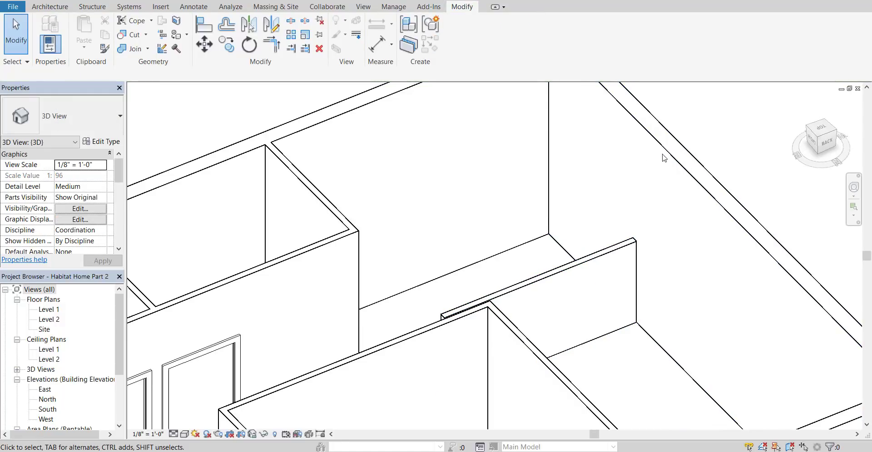
click(605, 268)
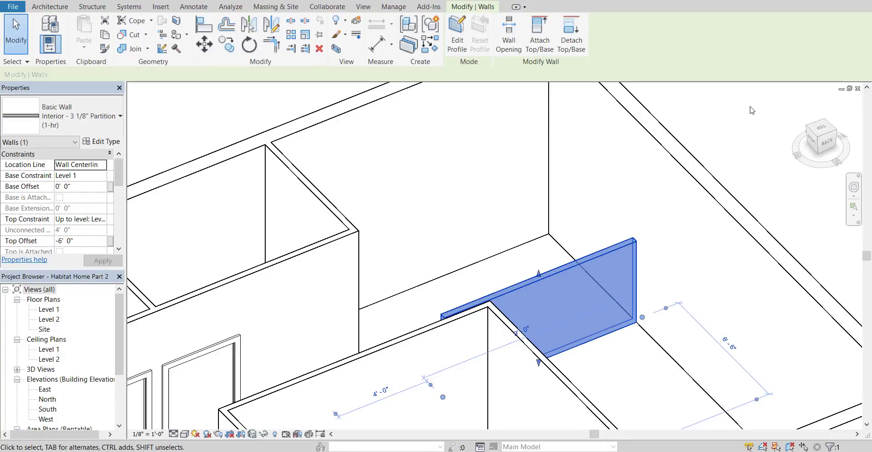
shift+middle_drag(762, 336, 585, 282)
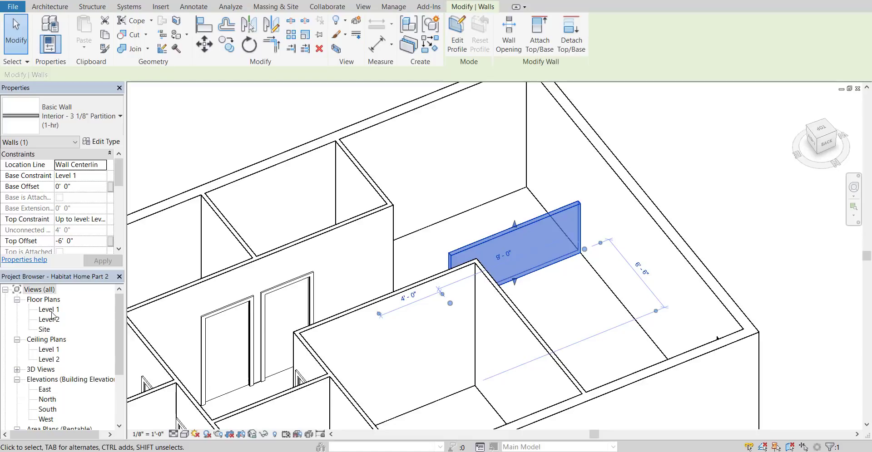
Open the Level 1 floor plan and examine how the lowered partition wall is shown.
double_click(53, 311)
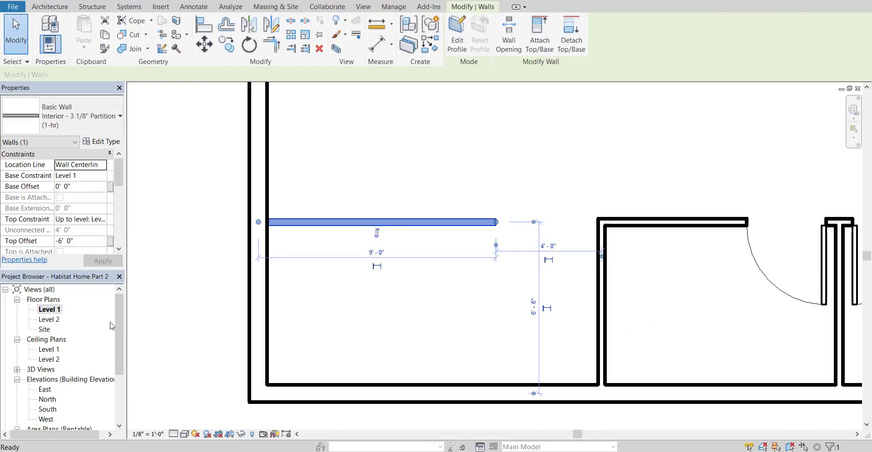
click(436, 337)
scroll(645, 285, down, 2)
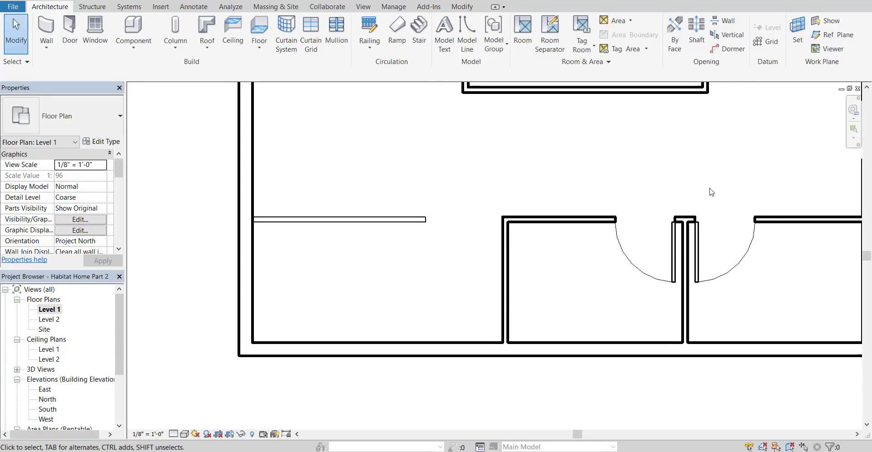
scroll(676, 206, up, 1)
scroll(675, 193, down, 1)
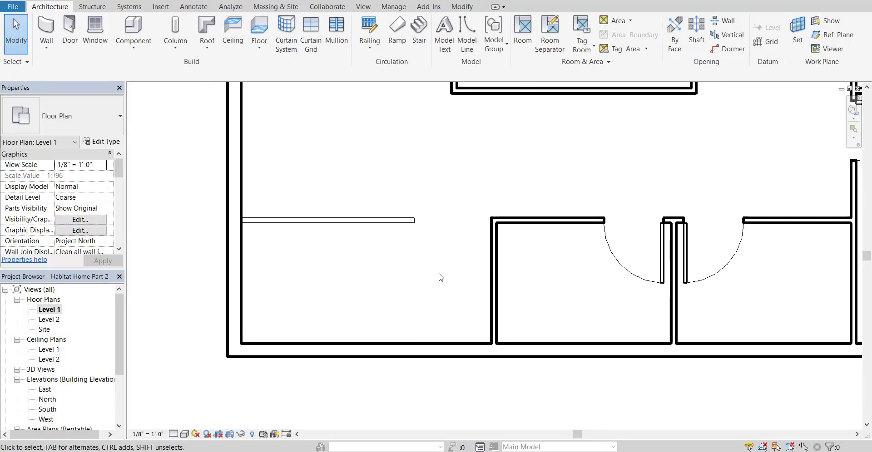
Duplicate the Level 1 floor plan view and rename the copy Room Labels.
right_click(50, 310)
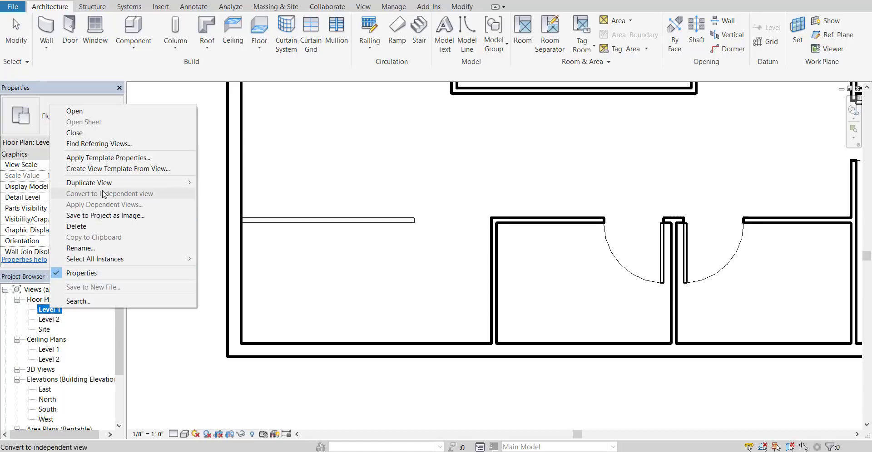
mouse_move(109, 184)
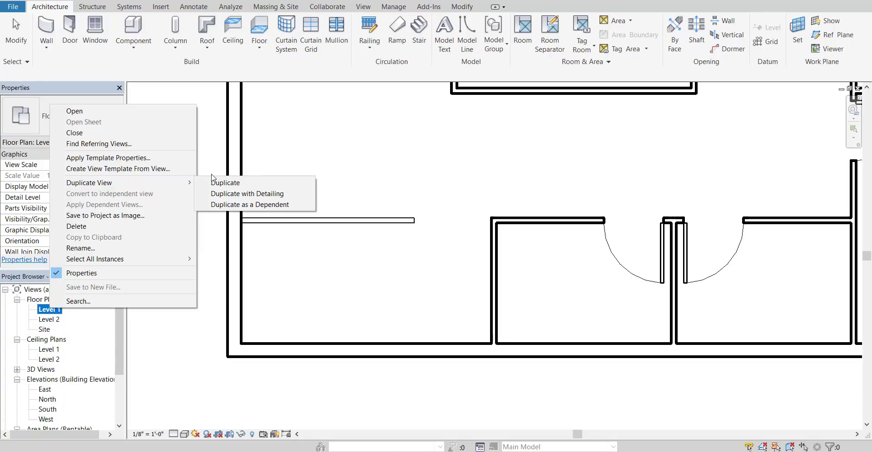
click(223, 183)
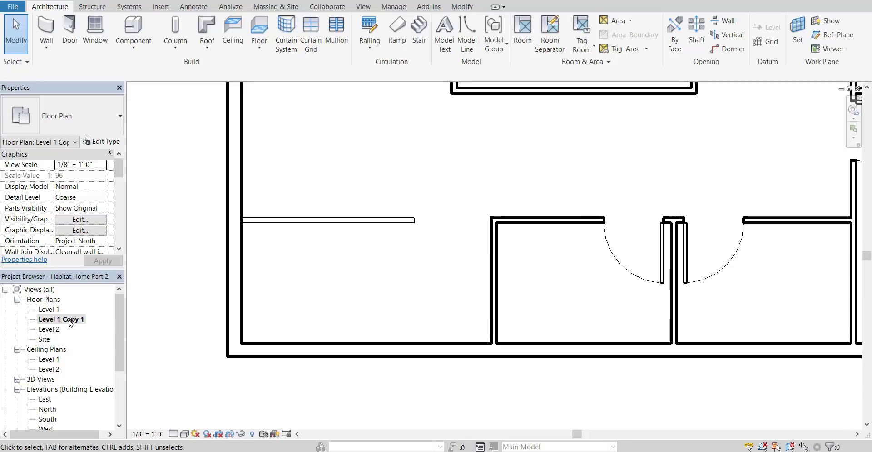
right_click(68, 321)
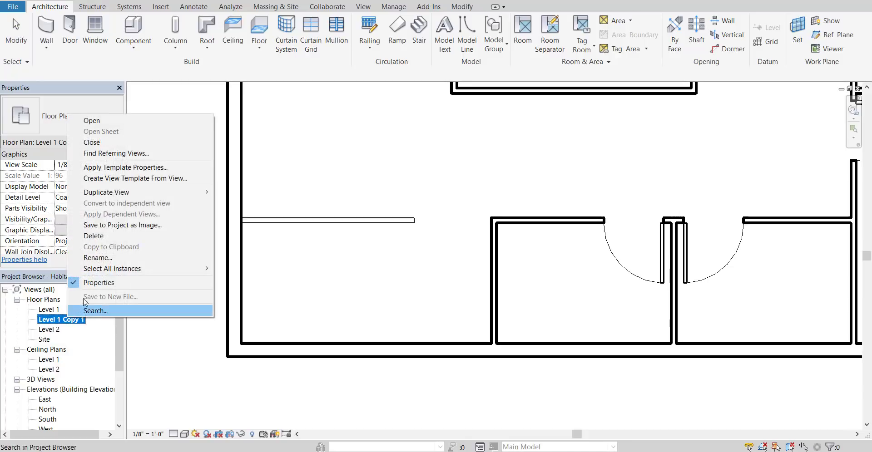
click(97, 257)
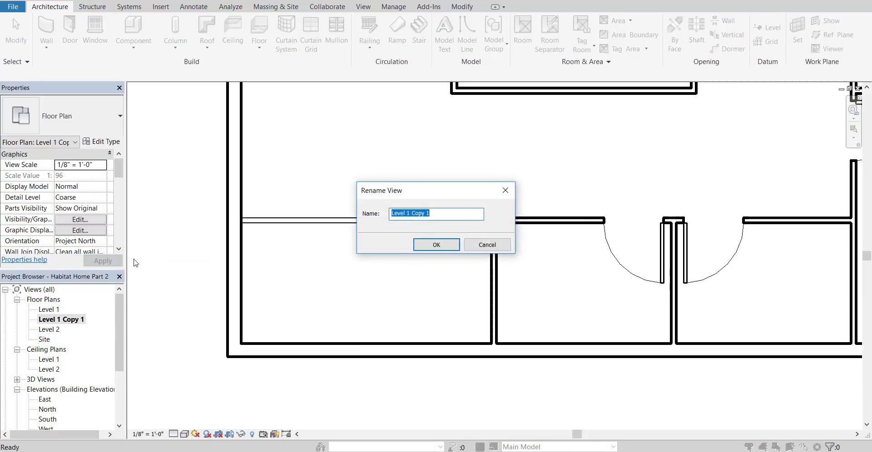
text(Room Labels)
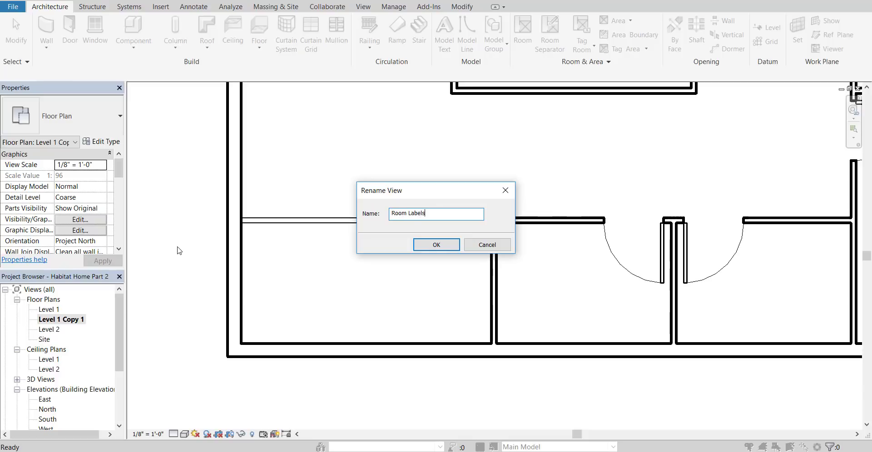
click(424, 247)
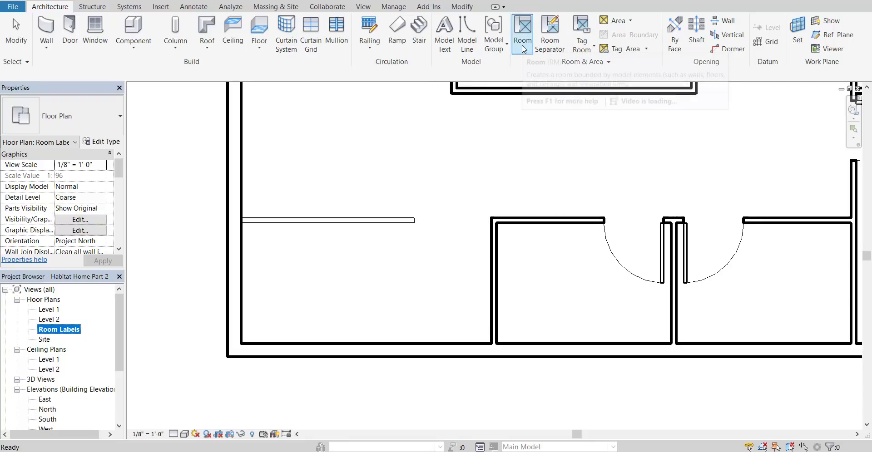
Place tagged rooms in the two small rooms along the lower exterior wall and in the adjacent lower-right corner room.
click(523, 32)
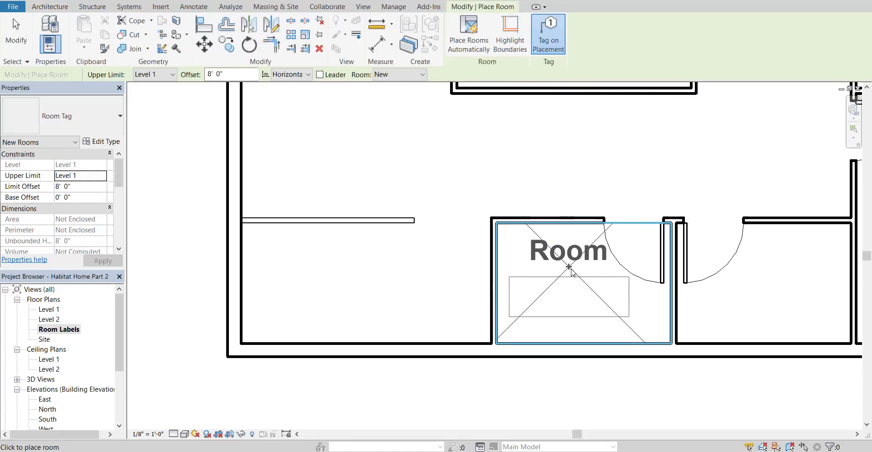
middle_drag(544, 277, 467, 271)
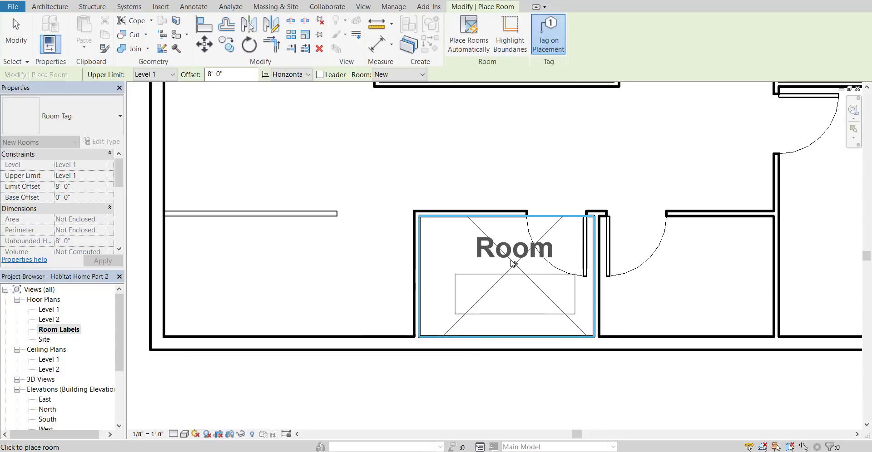
click(505, 265)
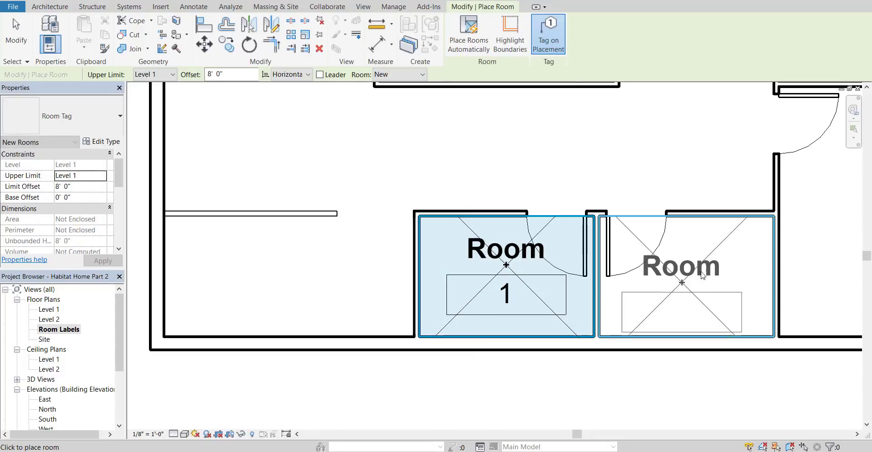
click(686, 261)
middle_drag(685, 262, 549, 319)
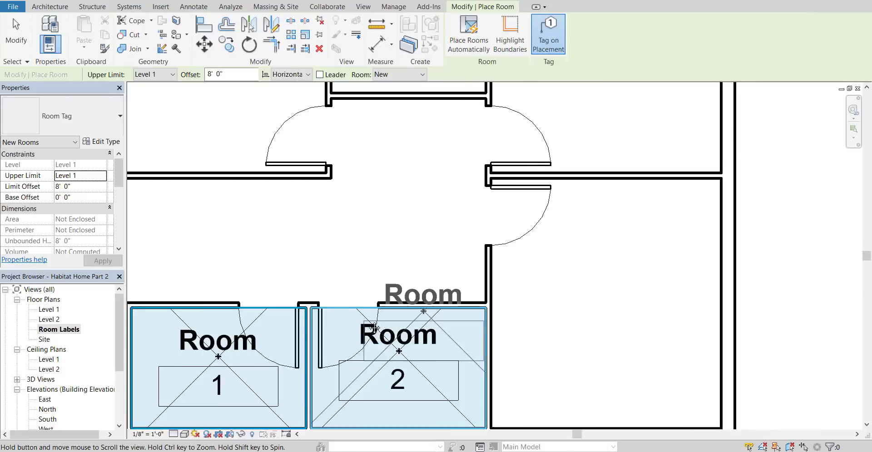
click(520, 315)
Place tagged rooms in the three enclosed upper rooms, going from the upper-right corner room leftwards.
middle_drag(531, 191, 539, 377)
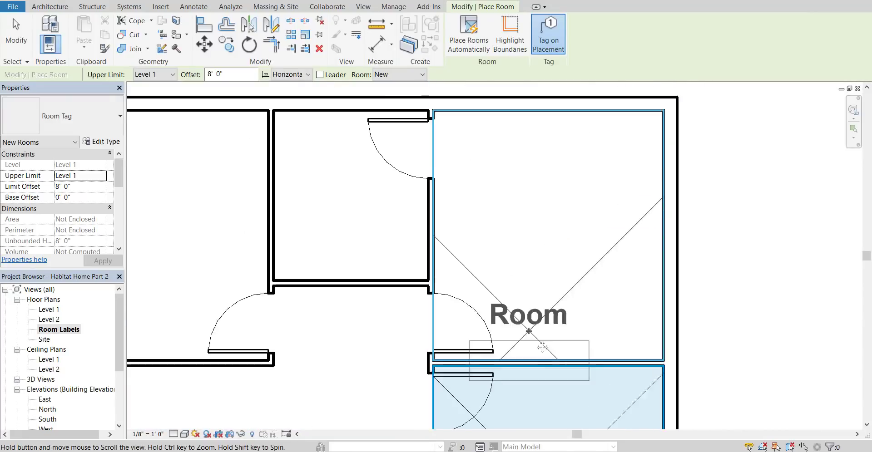
click(558, 227)
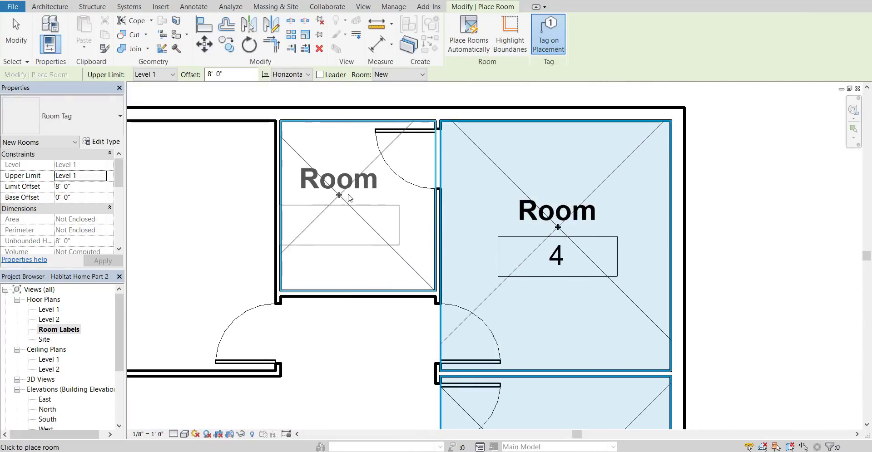
click(353, 195)
middle_drag(264, 227, 490, 234)
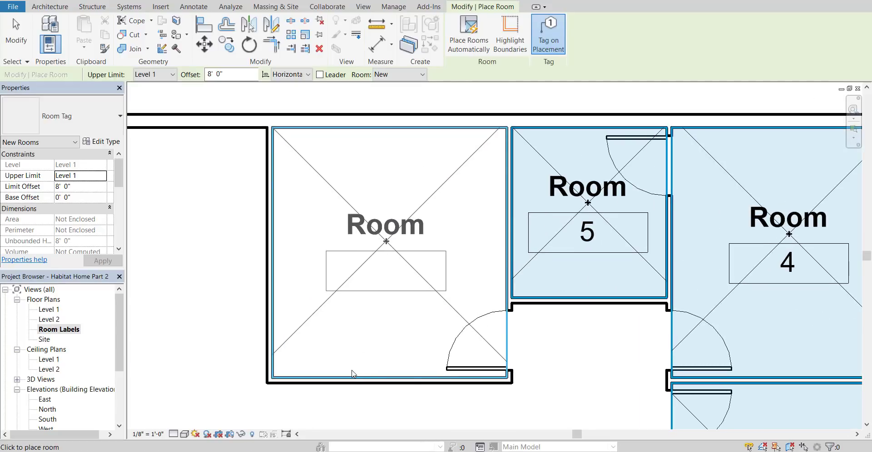
click(385, 331)
Examine the room boundary preview in the open area around the low partition wall and leave room placement.
middle_drag(327, 408, 548, 176)
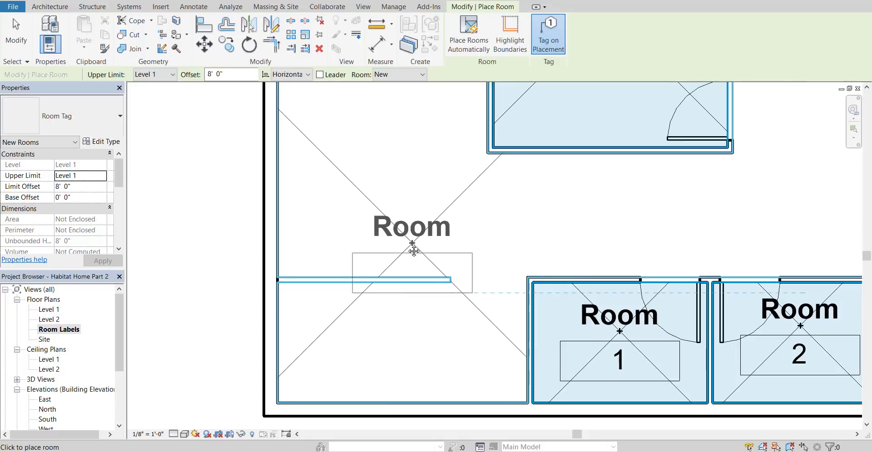
scroll(413, 250, down, 3)
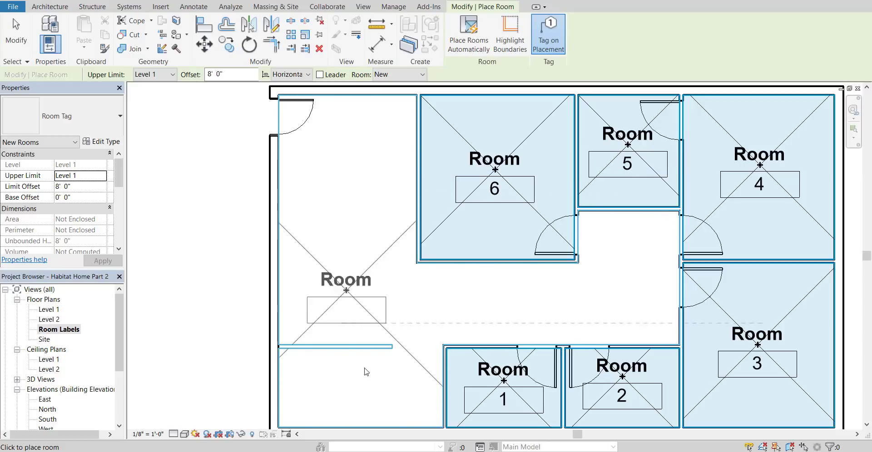
scroll(367, 400, up, 1)
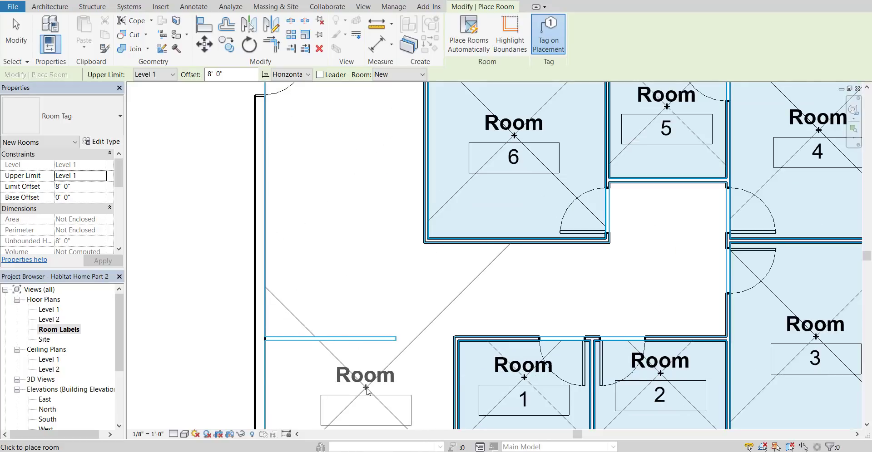
middle_drag(368, 391, 380, 277)
scroll(380, 277, up, 3)
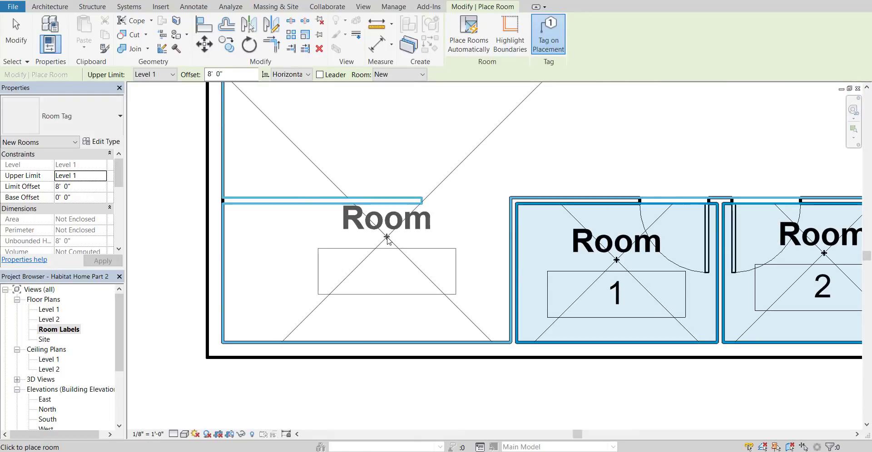
key(Escape)
key(Escape)
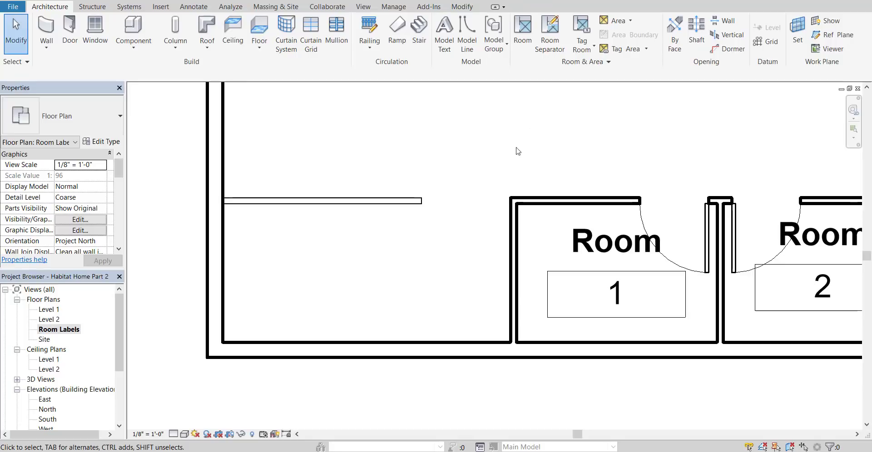
Draw a room separation line across the opening, from the low wall's free end to the corner of room 1.
click(548, 46)
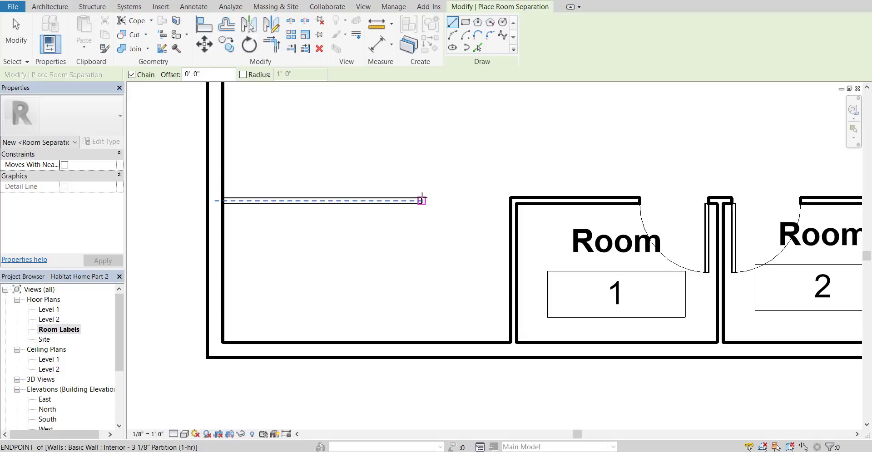
click(421, 197)
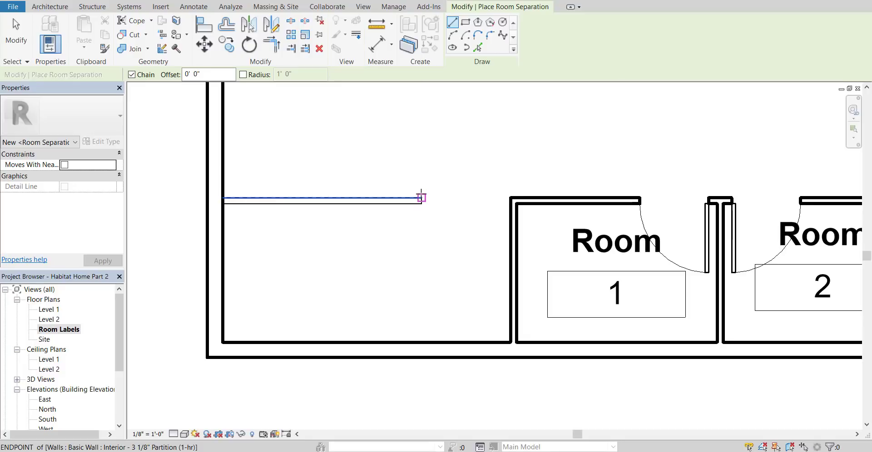
click(509, 198)
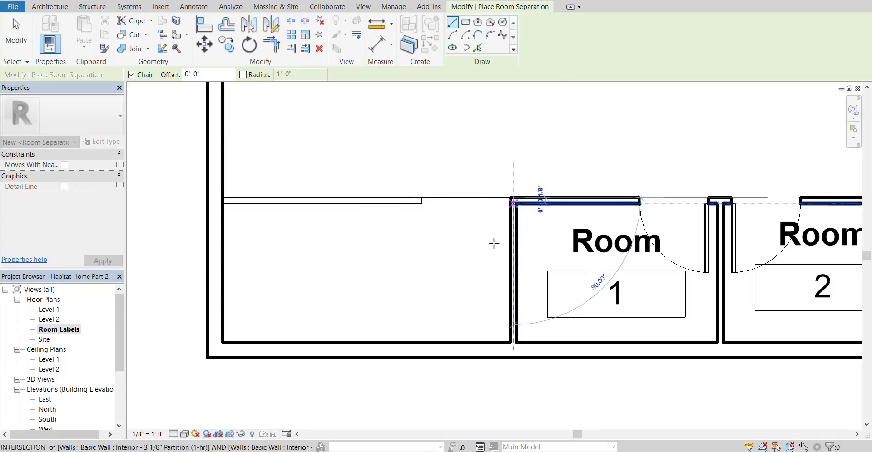
key(Escape)
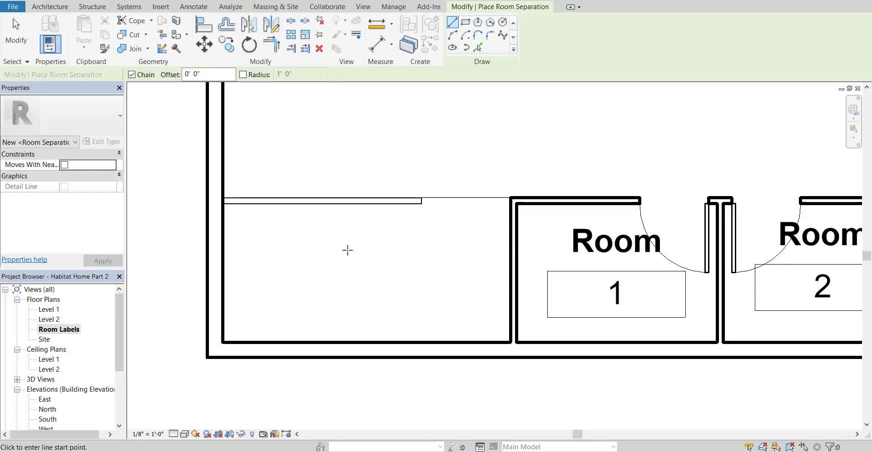
key(Escape)
Draw a vertical room separation line from the lower-left corner of room 6 down to the separation line across the opening.
scroll(399, 285, down, 1)
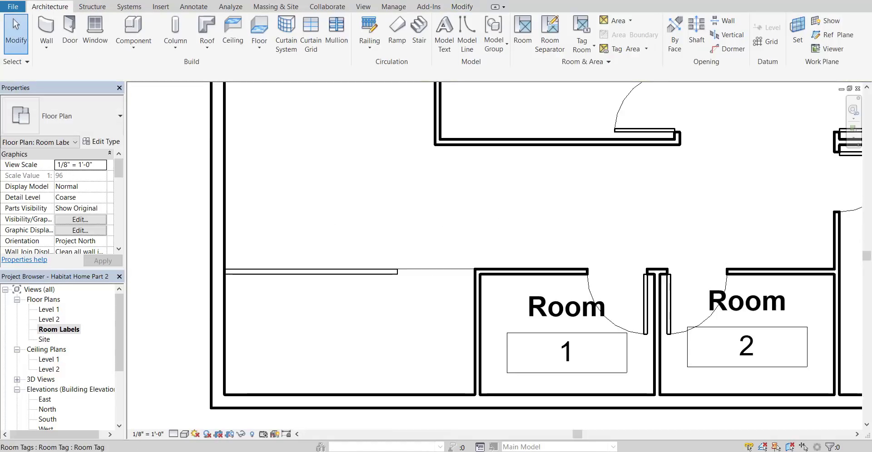
scroll(379, 172, down, 1)
scroll(379, 177, down, 1)
middle_drag(358, 167, 392, 158)
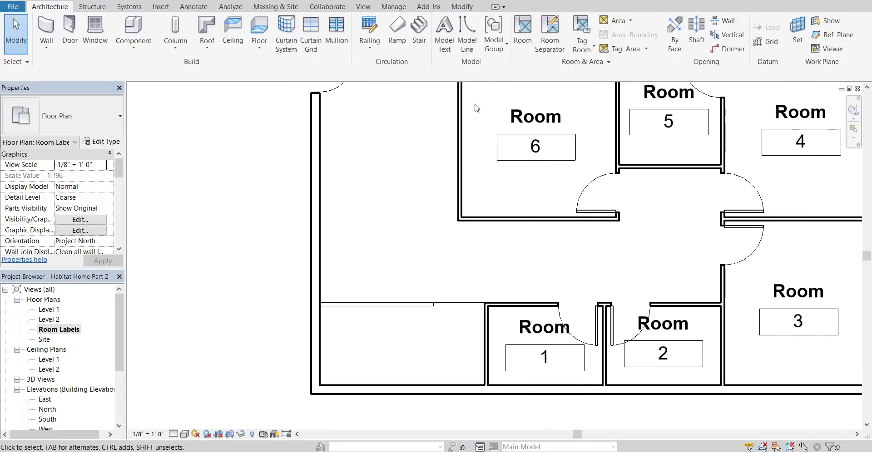
click(550, 36)
scroll(454, 274, up, 1)
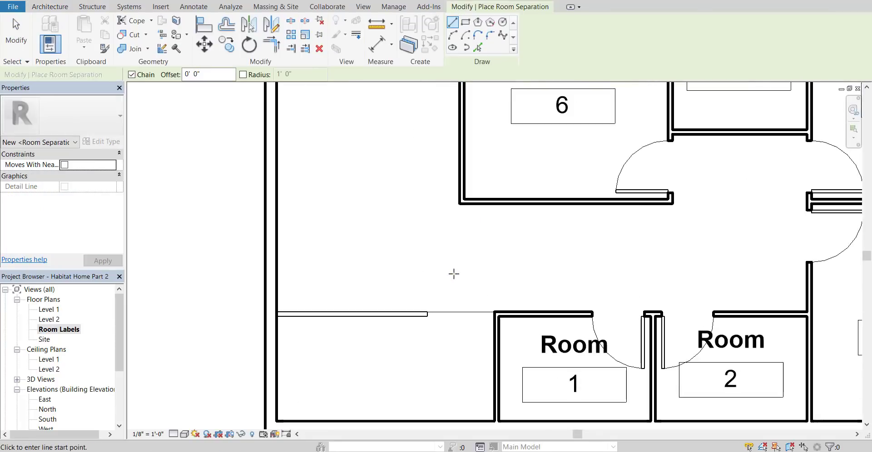
scroll(453, 215, up, 1)
click(463, 197)
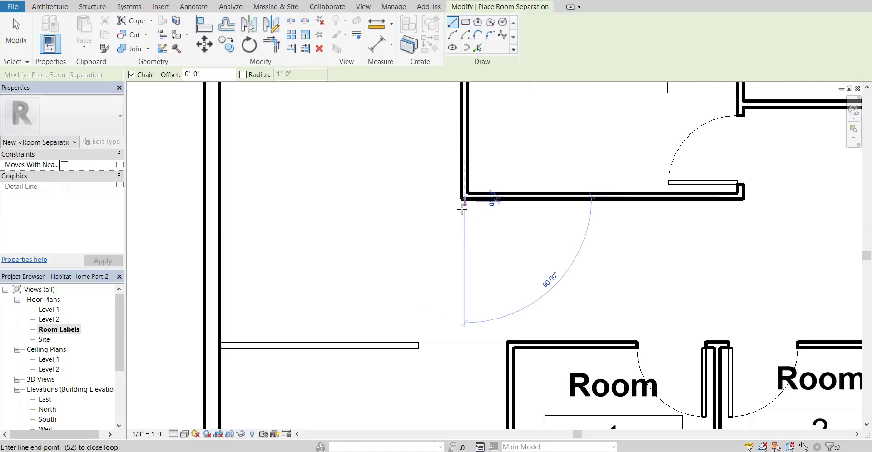
click(464, 342)
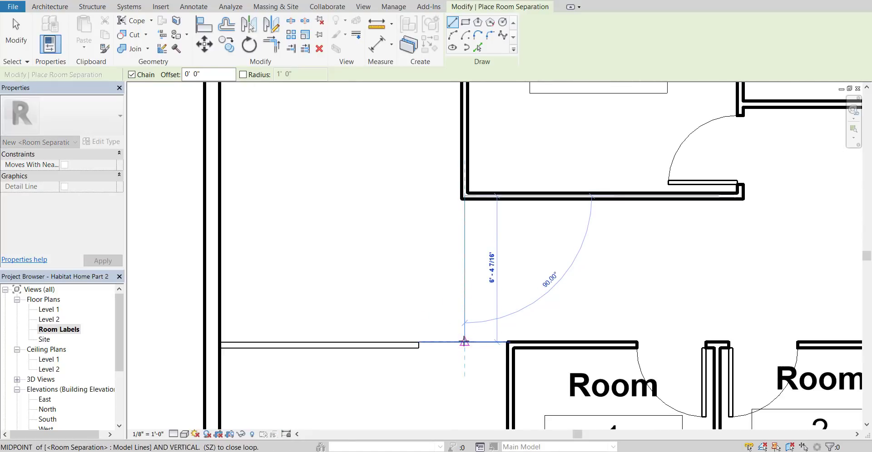
scroll(456, 322, down, 2)
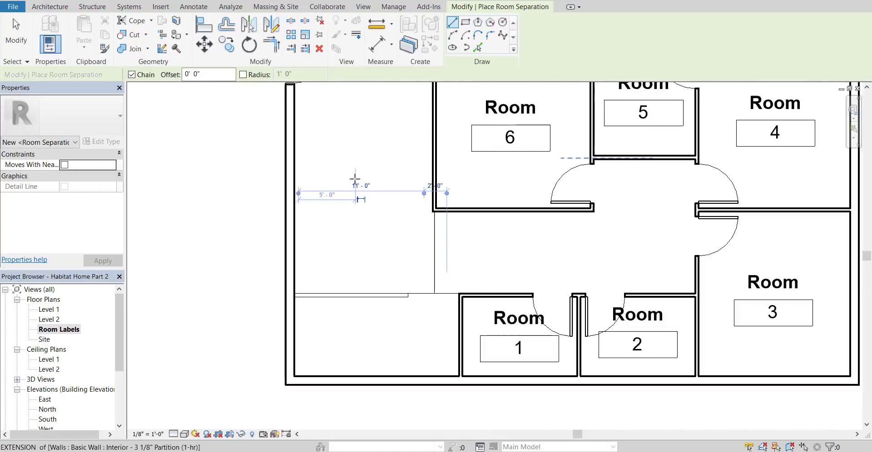
scroll(376, 226, up, 1)
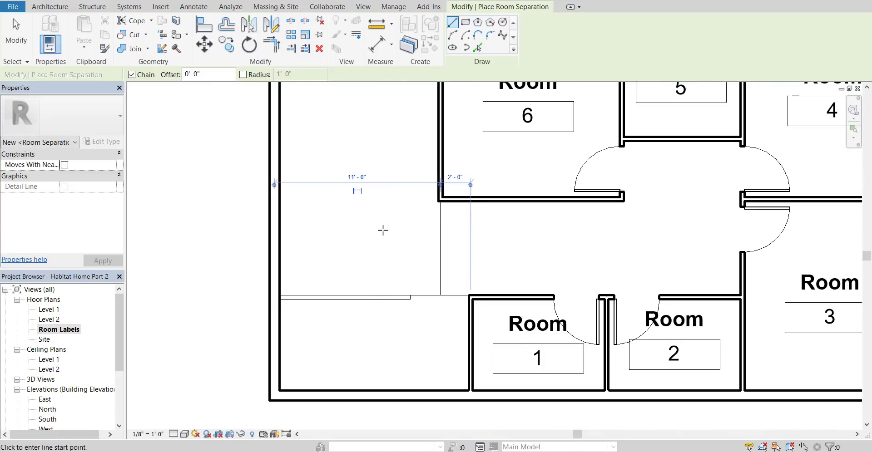
key(Escape)
key(Escape)
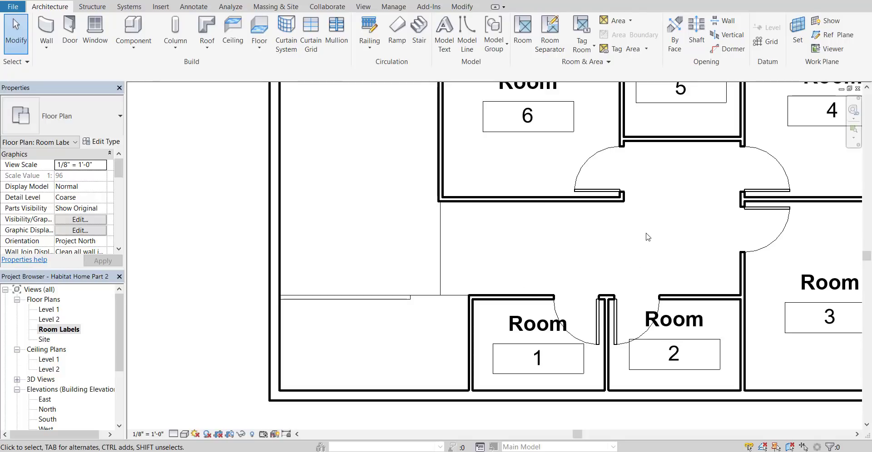
Place tagged rooms in the lower-left space behind the low wall and in the tall space above it, leaving room placement.
click(523, 32)
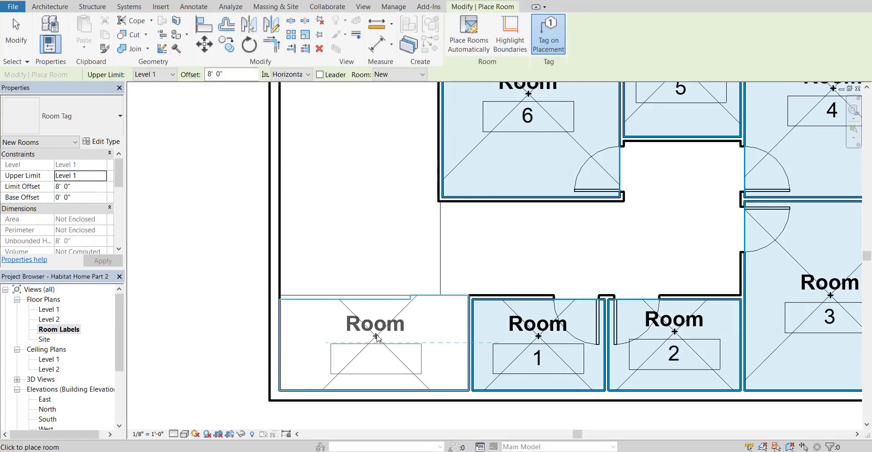
click(369, 227)
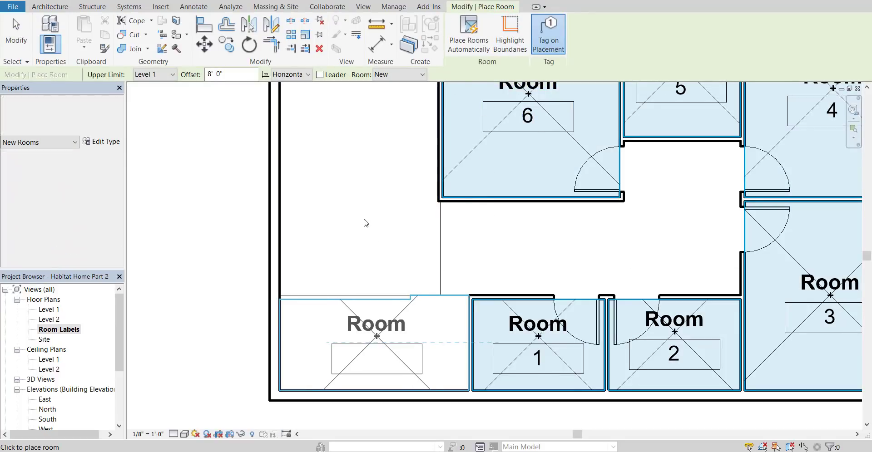
middle_drag(368, 150, 367, 189)
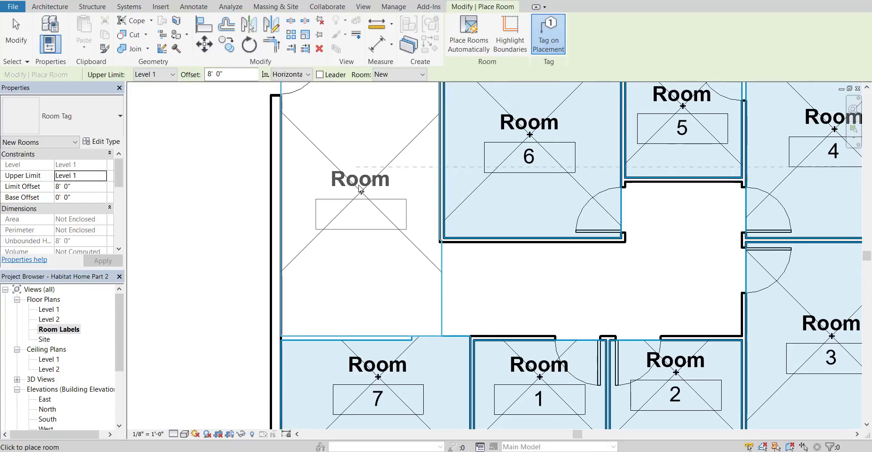
click(456, 268)
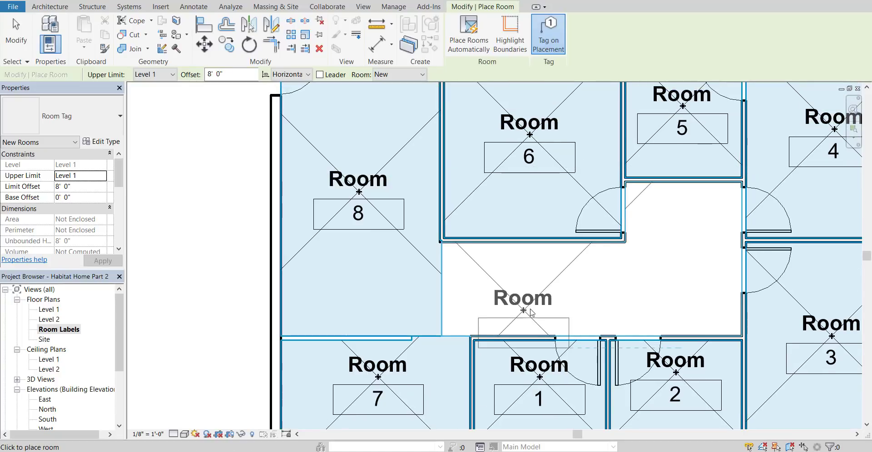
key(Escape)
key(Escape)
Rename room 7 in the lower-left corner as Kitchen.
scroll(618, 322, down, 3)
scroll(607, 312, up, 2)
middle_drag(809, 278, 838, 271)
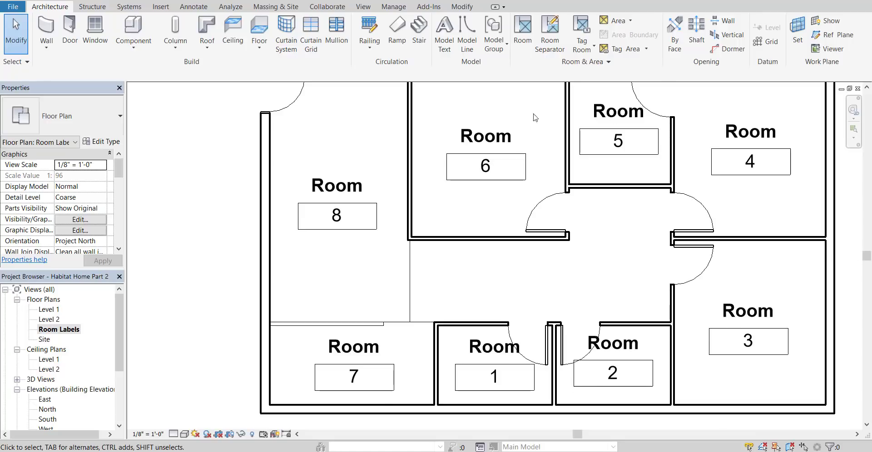
scroll(340, 400, up, 2)
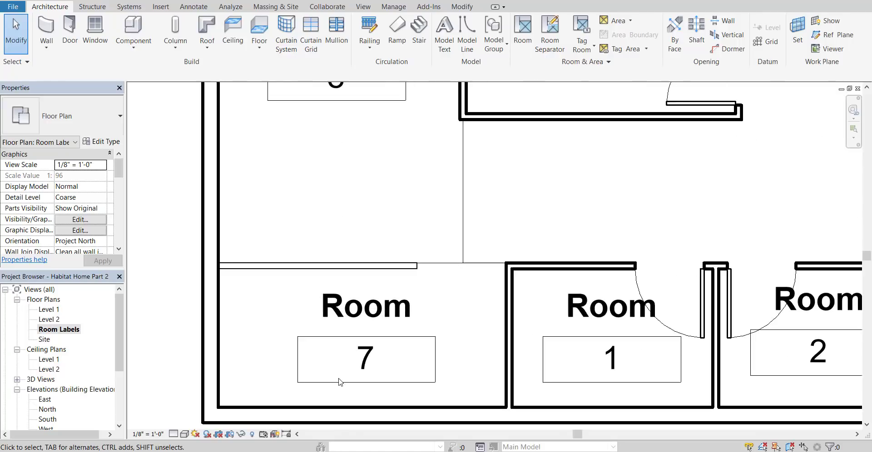
click(381, 313)
click(380, 314)
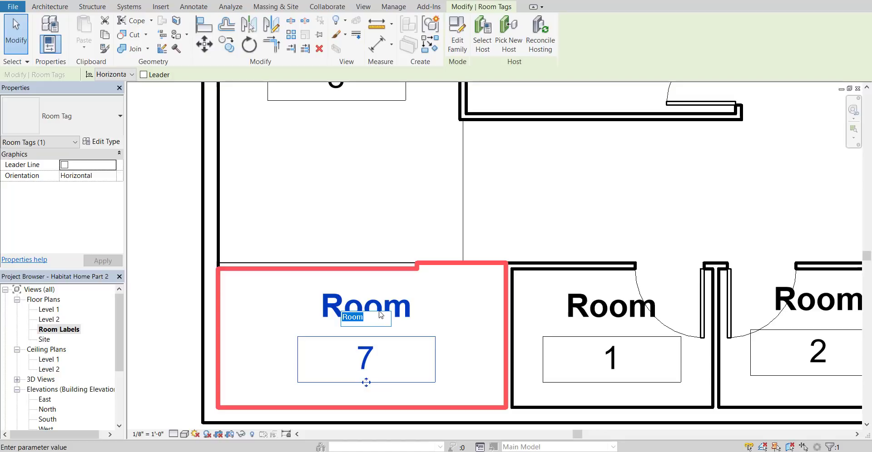
text(Kitchen)
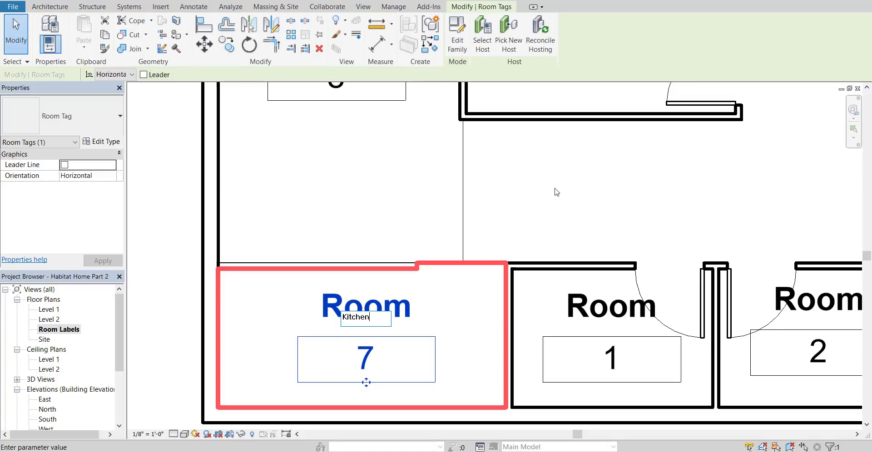
key(Return)
Rename room 1, beside the Kitchen, as Laundry.
click(592, 306)
click(592, 307)
text(Laundry)
key(Return)
Rename room 2, beside the Laundry, as Bathroom.
middle_drag(619, 219, 561, 261)
click(561, 262)
click(561, 262)
text(Ba)
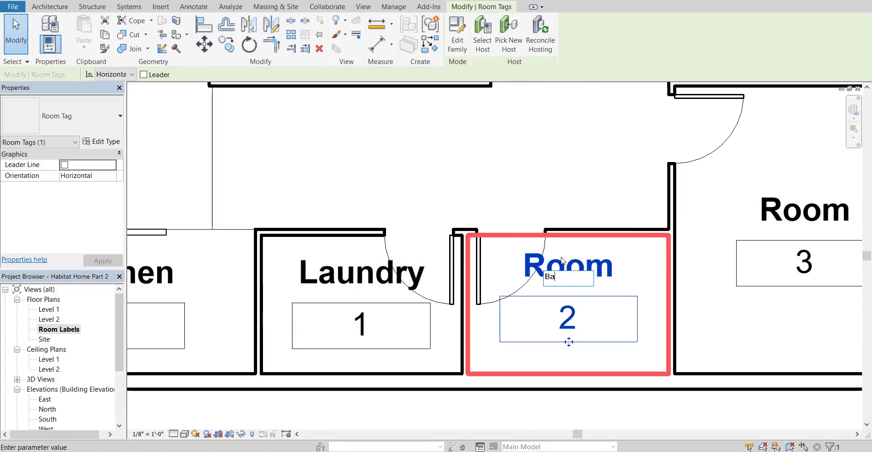
text(throom)
key(Return)
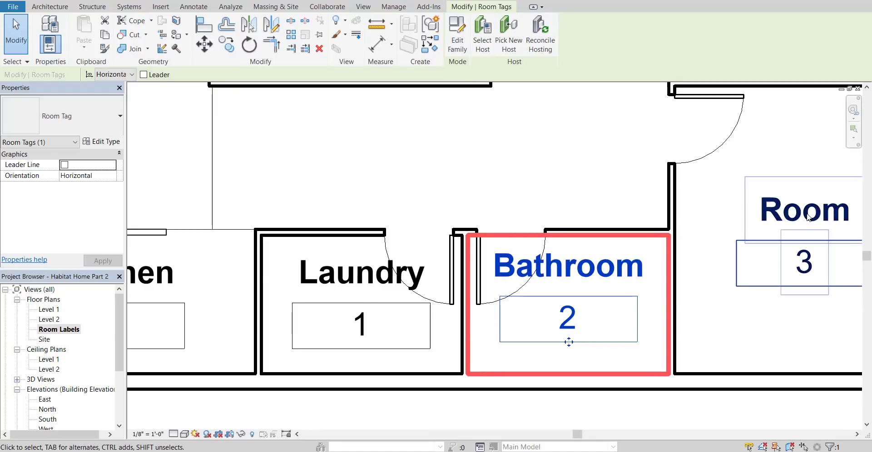
Rename room 3 in the lower-right corner as Bedroom 3.
middle_drag(796, 216, 656, 252)
double_click(656, 252)
text(Bedroom 3)
key(Return)
Rename room 4, above Bedroom 3, as Bedroom 2.
scroll(644, 205, down, 2)
middle_drag(644, 204, 639, 350)
double_click(661, 157)
key(BackSpace)
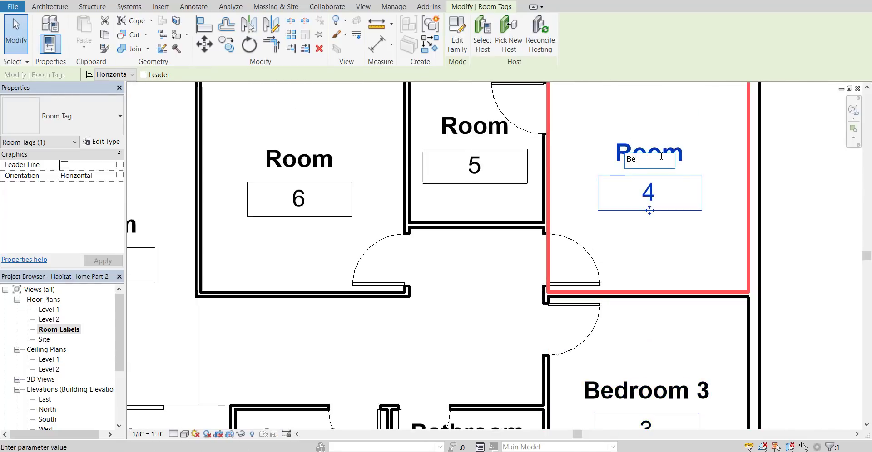
text(Bedroom 2)
key(Return)
Rename room 5, adjoining Bedroom 2, as Bathroom.
click(461, 130)
double_click(461, 130)
text(Bath)
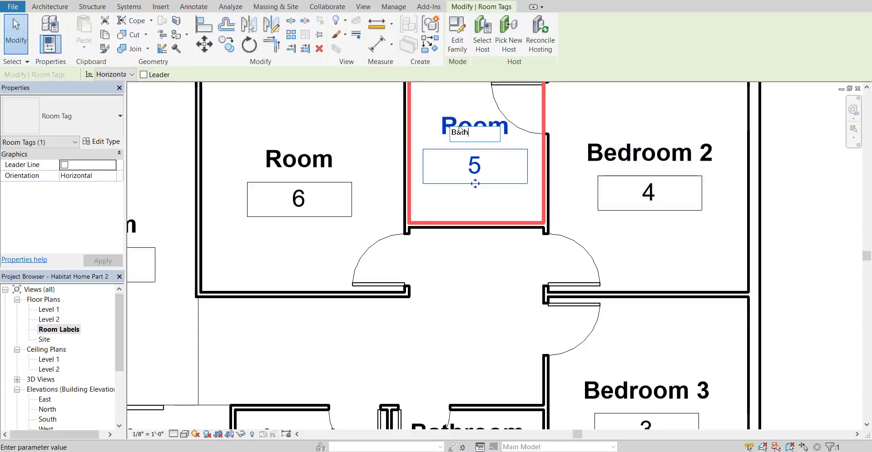
text(room)
key(Return)
Rename room 6 as Bedroom 1.
click(293, 162)
double_click(294, 162)
text(Bed)
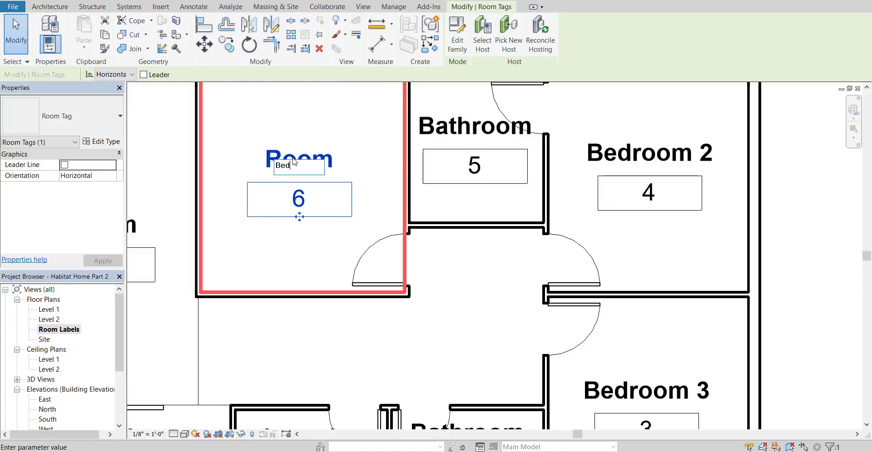
key(Return)
Rename room 8, the tall space above the Kitchen, as Living Space.
middle_drag(216, 190, 480, 189)
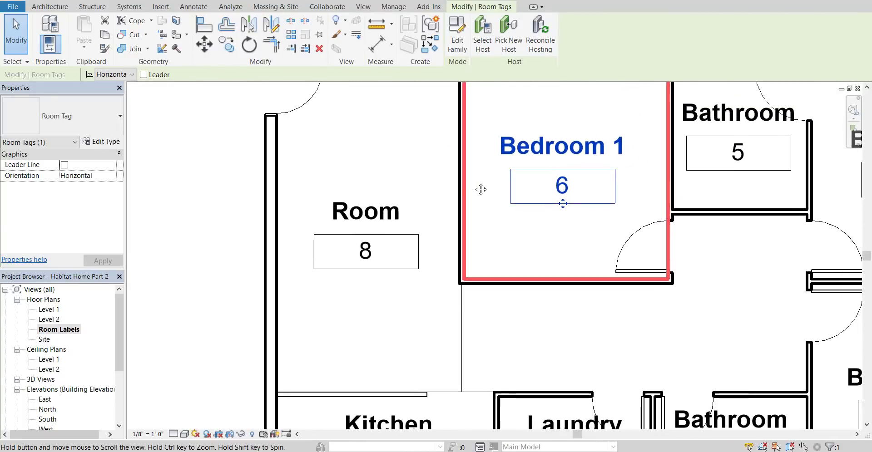
scroll(480, 190, up, 1)
click(372, 224)
click(372, 225)
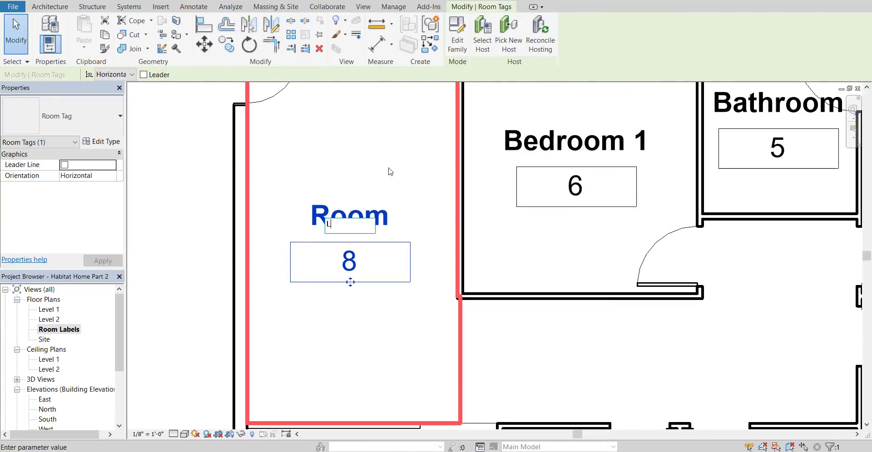
text(Living Space)
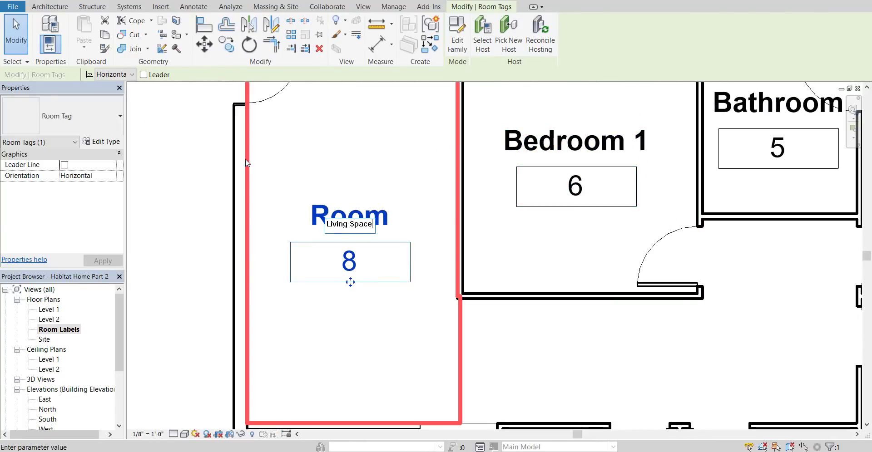
key(Return)
Change the Kitchen room tag to the Room Tag With Area type and deselect it.
scroll(207, 209, down, 2)
middle_drag(369, 267, 367, 238)
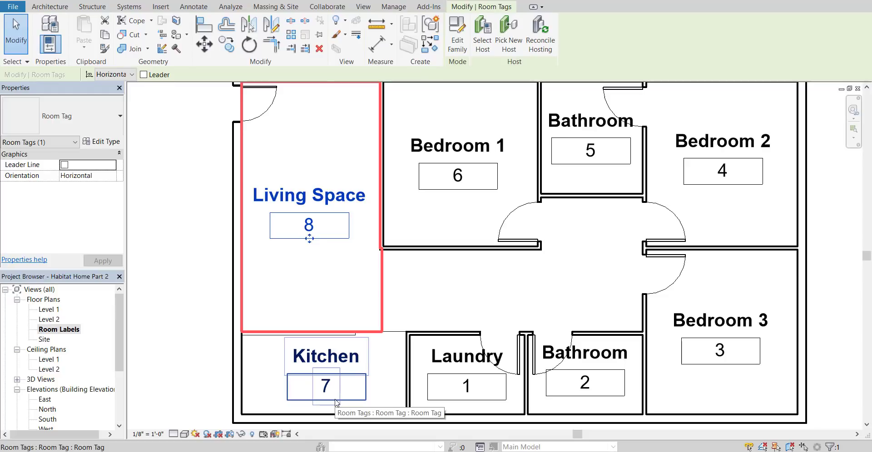
scroll(262, 412, up, 2)
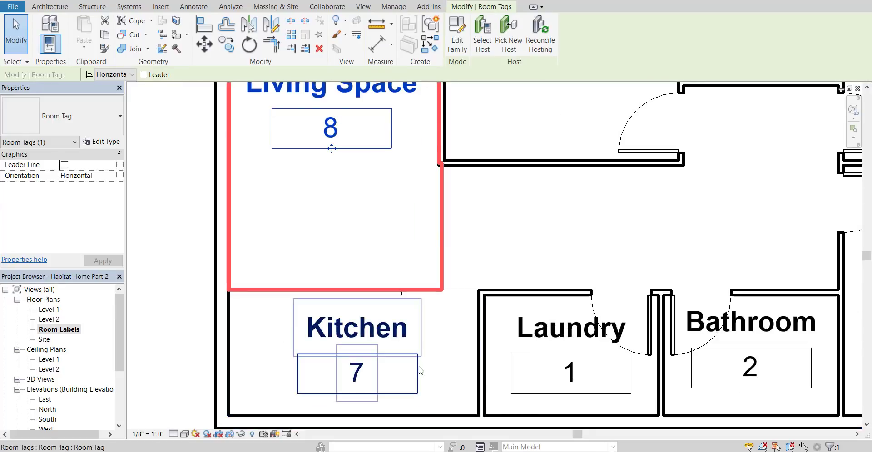
click(397, 377)
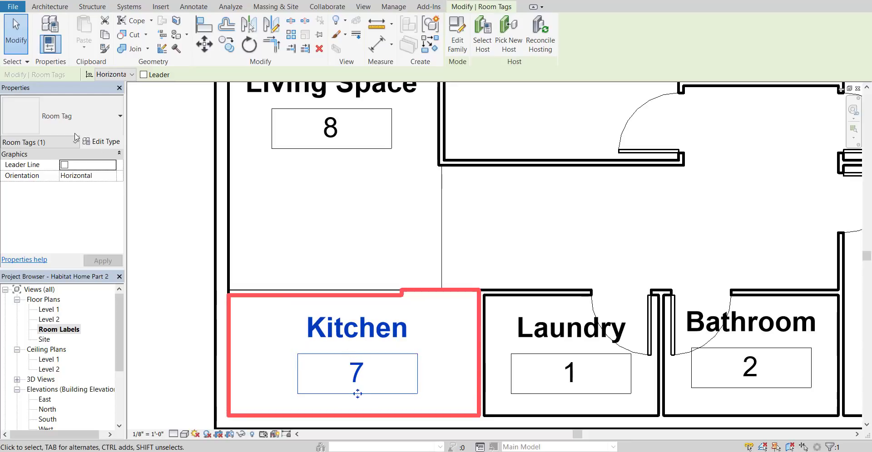
click(107, 118)
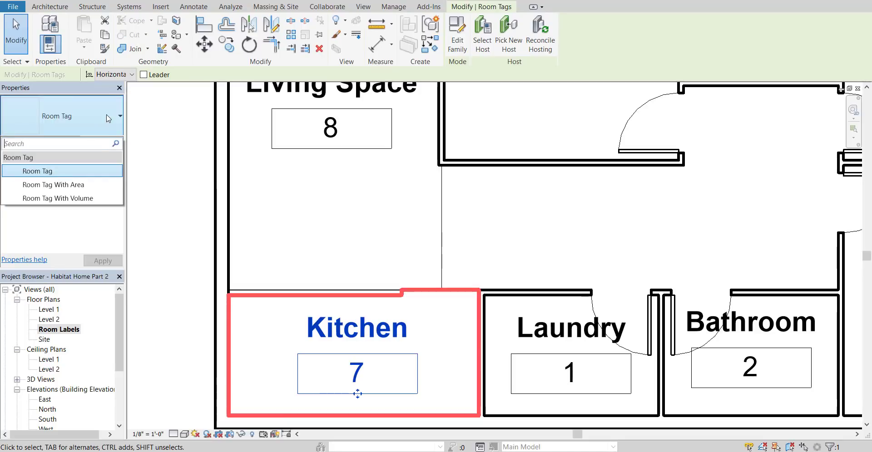
click(86, 188)
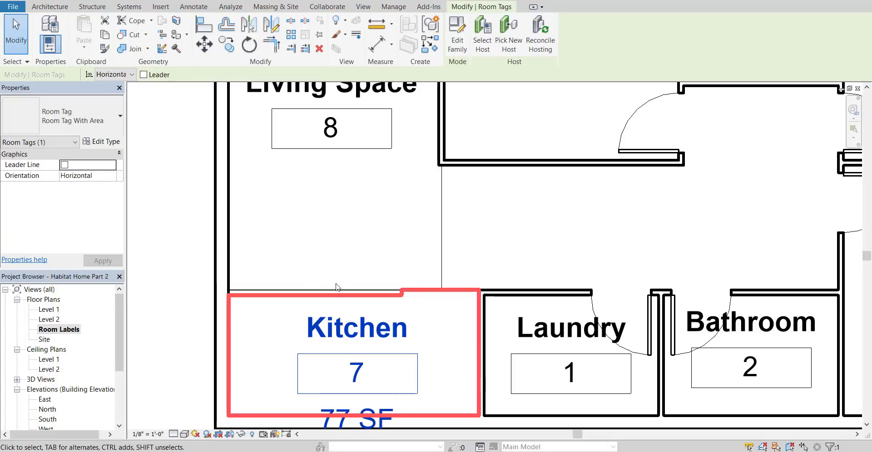
click(171, 200)
Change the Laundry room tag to the Room Tag With Area type.
middle_drag(428, 290, 403, 219)
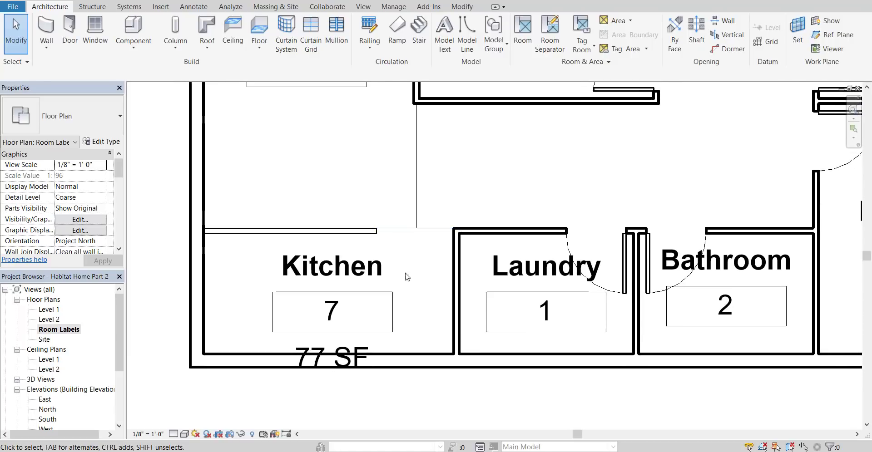
click(372, 315)
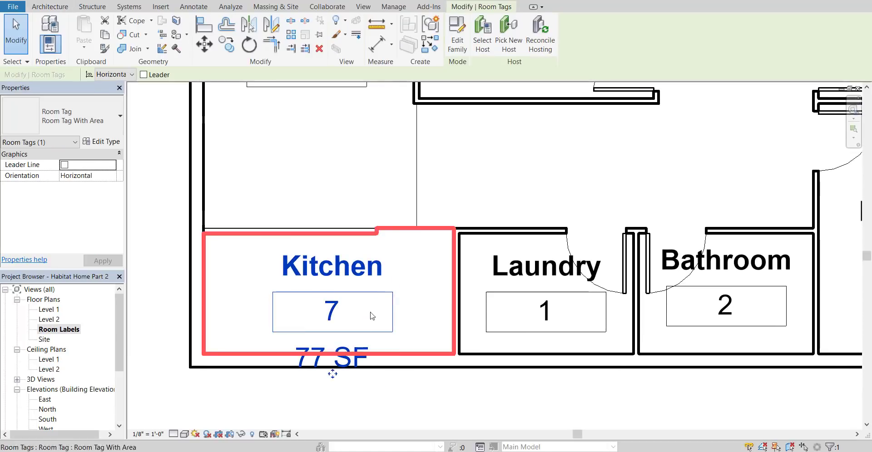
click(534, 290)
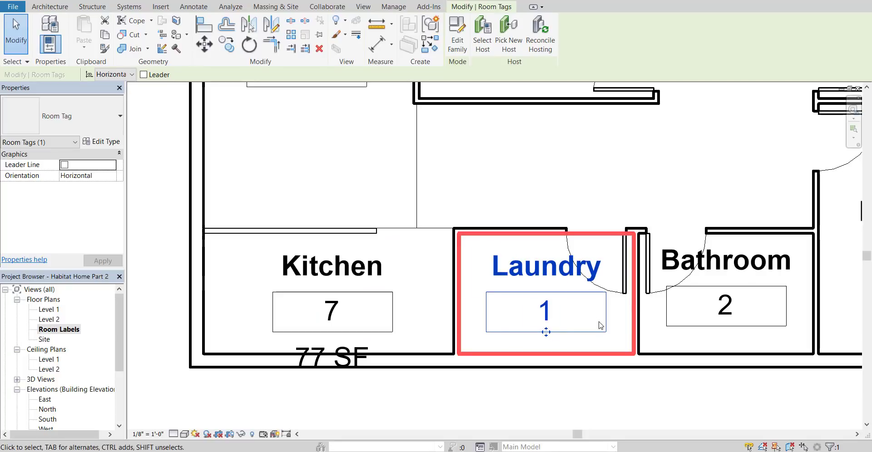
click(89, 122)
click(85, 190)
Select the tags of both bathrooms, the three bedrooms and the Living Space together and change them to Room Tag With Area.
middle_drag(617, 283, 417, 319)
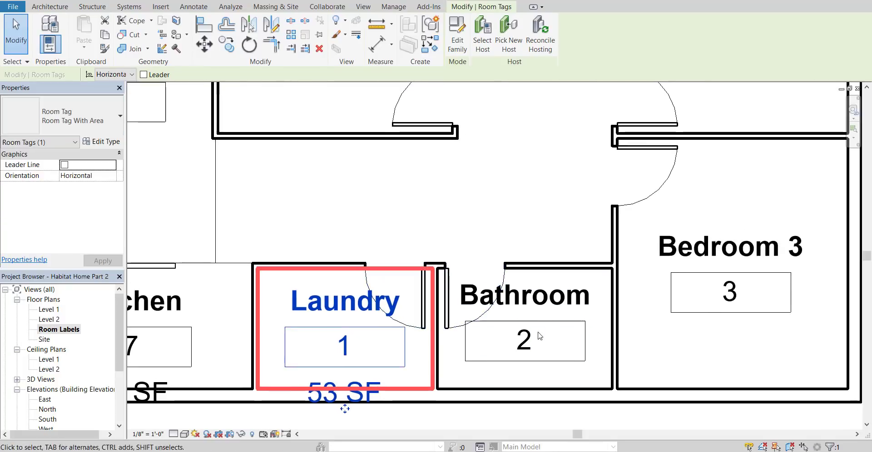
click(579, 334)
click(522, 345)
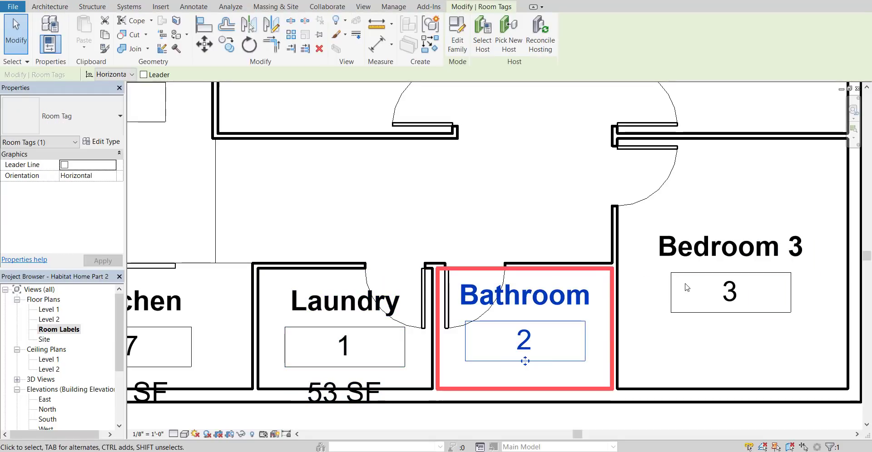
ctrl+click(683, 278)
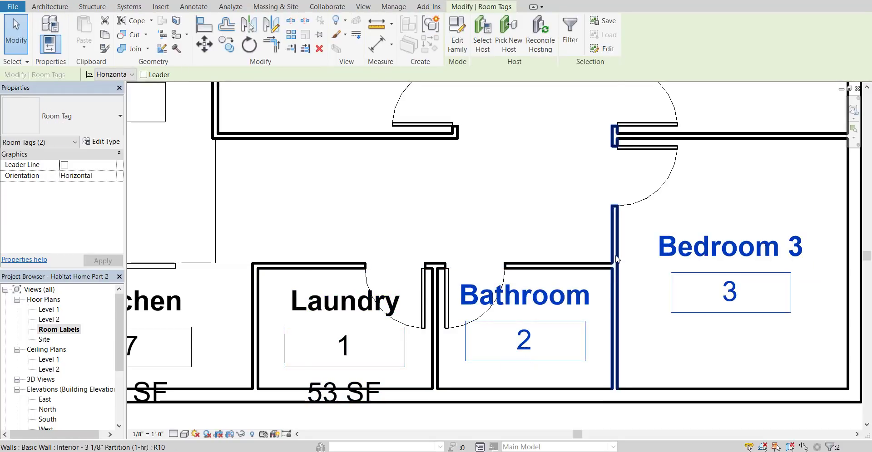
scroll(590, 248, down, 3)
ctrl+click(681, 184)
ctrl+click(566, 179)
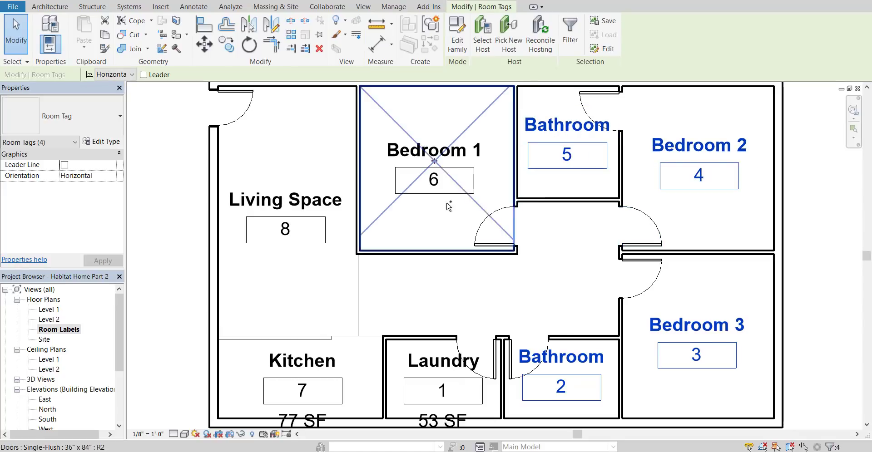
ctrl+click(445, 188)
ctrl+click(324, 243)
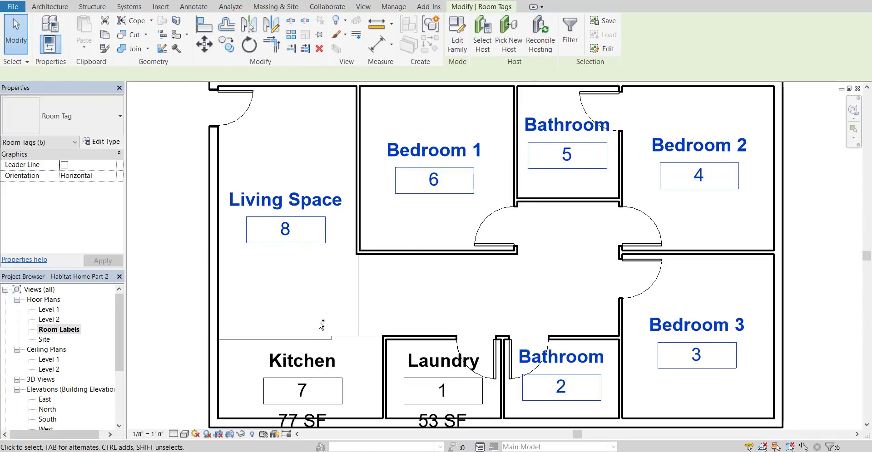
click(94, 119)
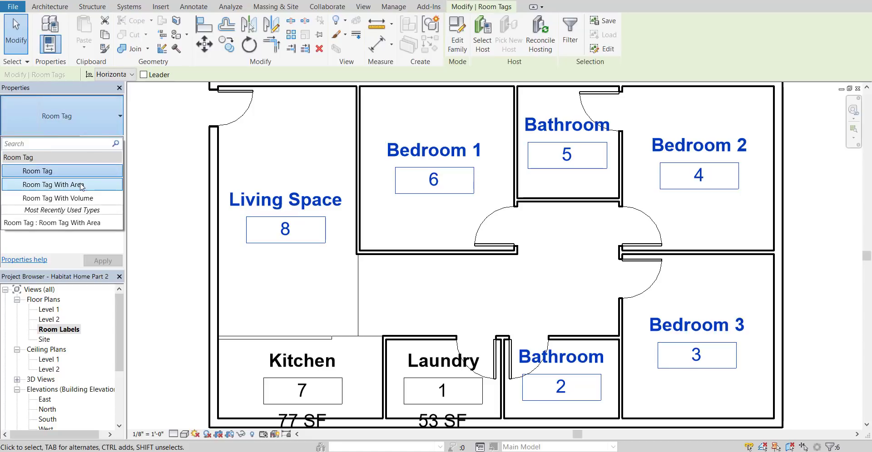
click(95, 183)
click(279, 160)
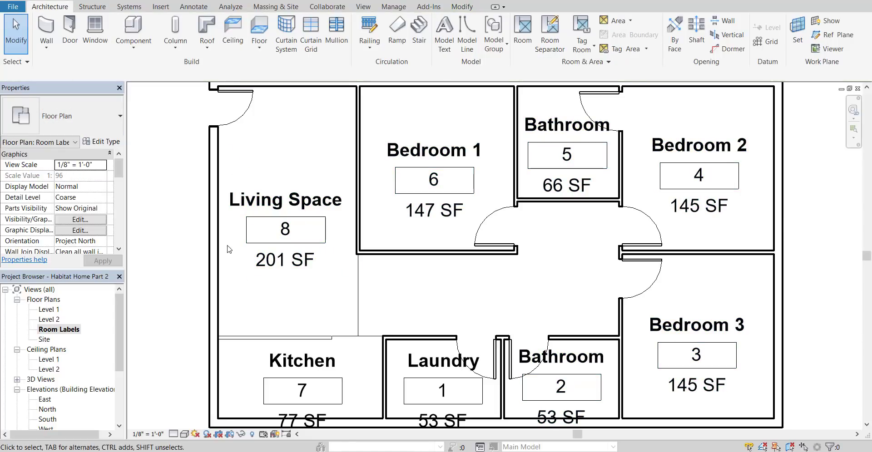
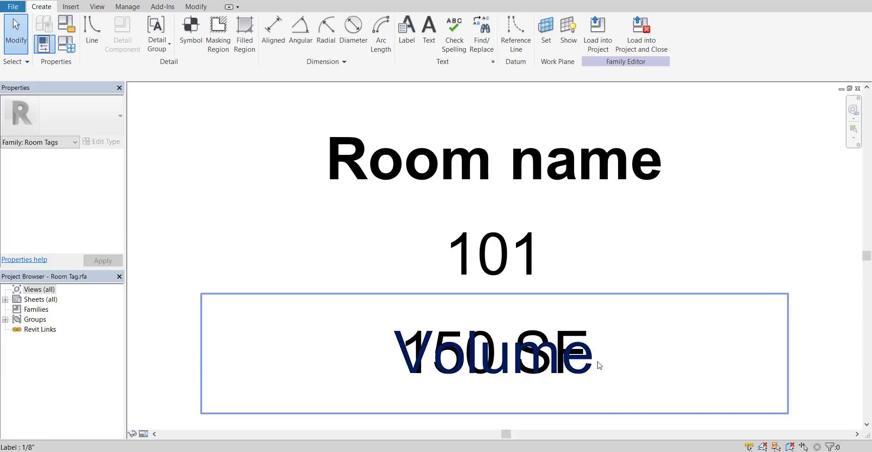
Move the Volume label off the overlapping 150 SF area label in the room tag family and delete it.
drag(599, 366, 609, 320)
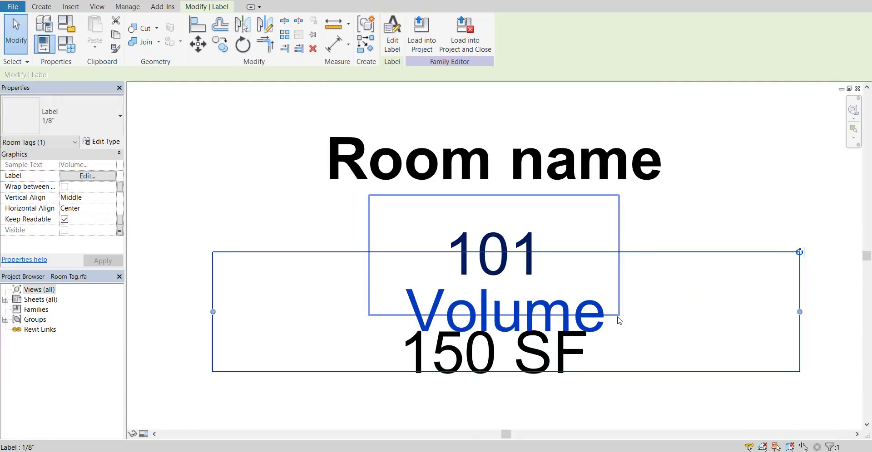
key(Delete)
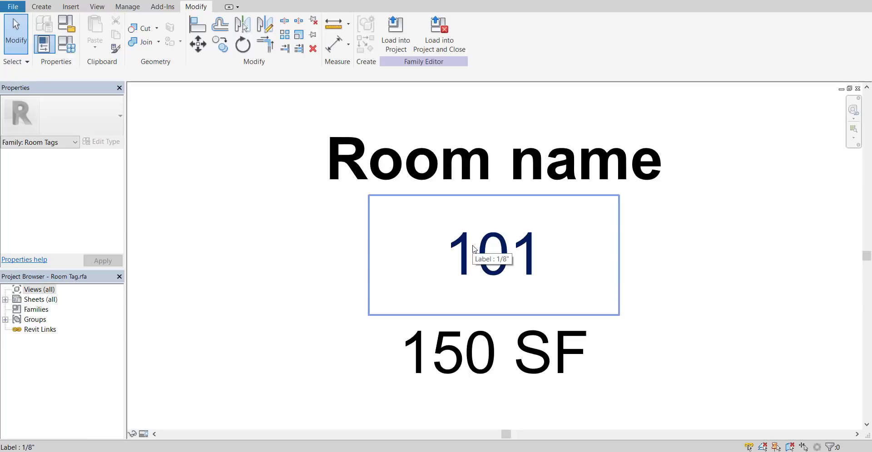
Edit the 101 label in the room tag family and remove its Number parameter.
click(531, 268)
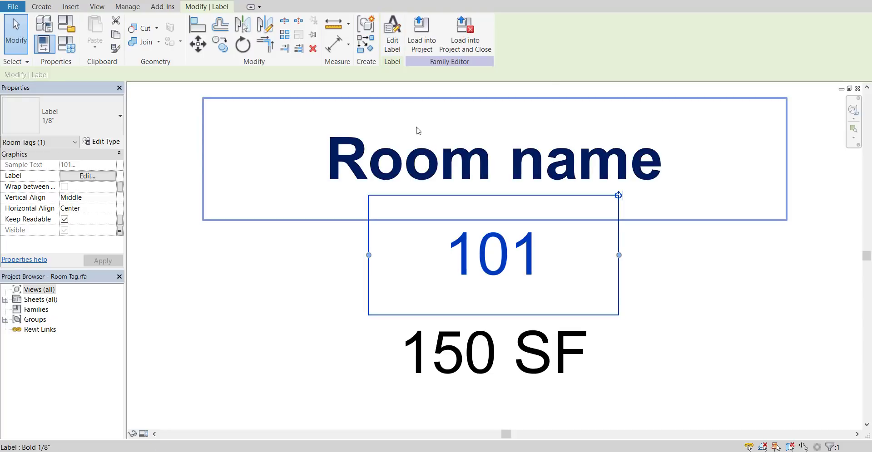
click(392, 33)
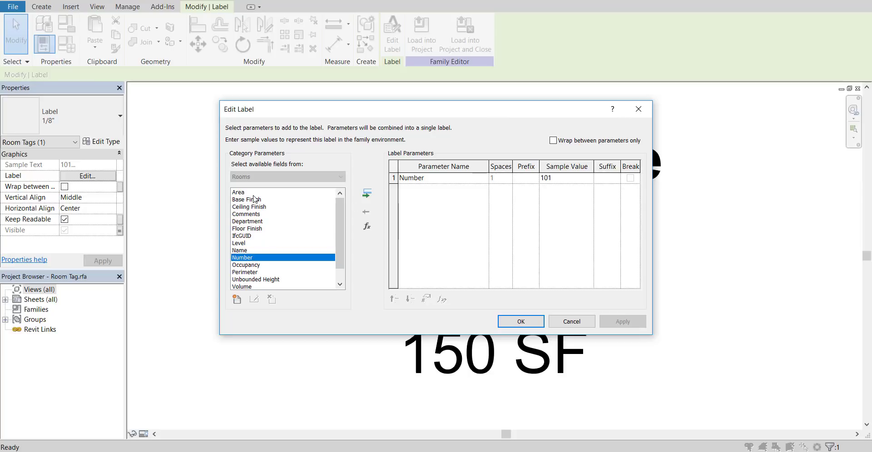
mouse_move(344, 212)
mouse_down()
mouse_move(344, 224)
mouse_move(345, 212)
mouse_up()
drag(344, 237, 350, 219)
click(393, 178)
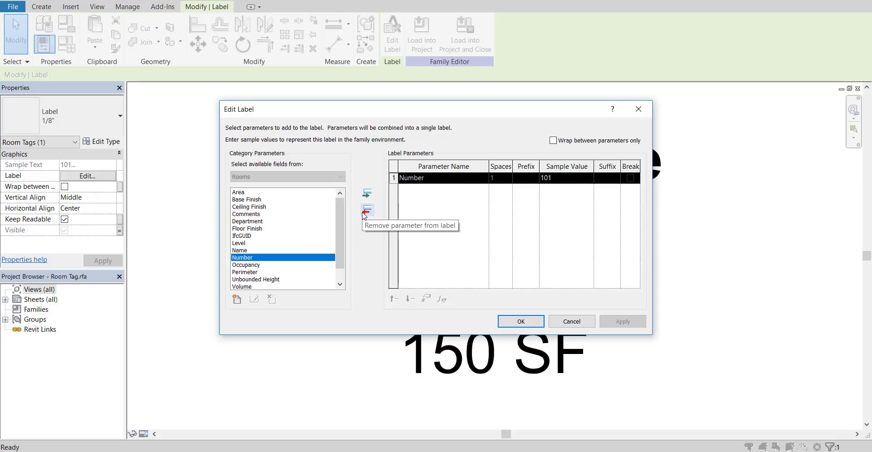
click(366, 212)
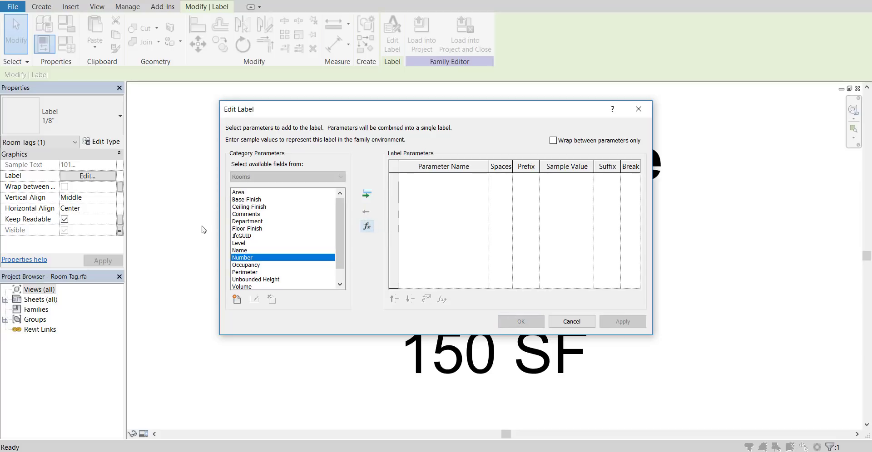
Start a calculated value named RL for the label and copy the Room Length formula from the WordPad document.
click(367, 227)
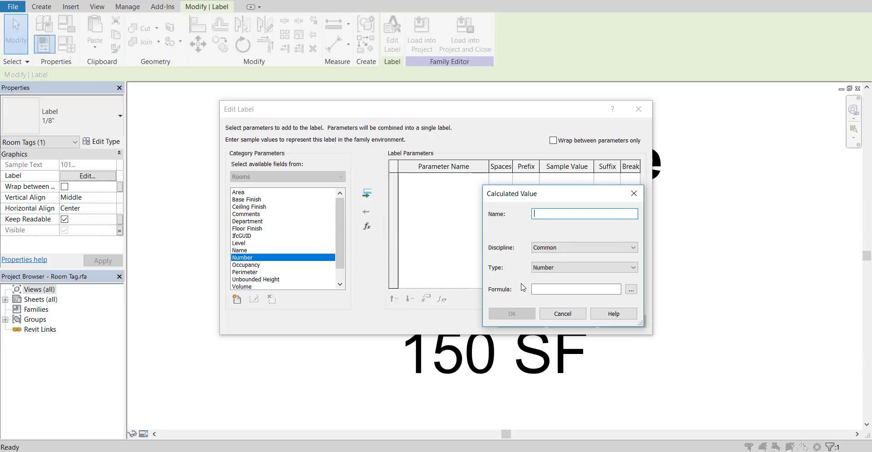
text(RL)
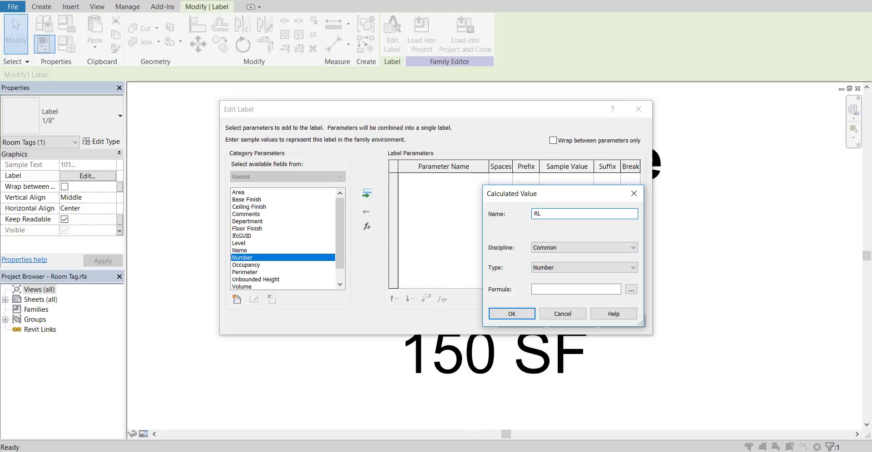
click(489, 451)
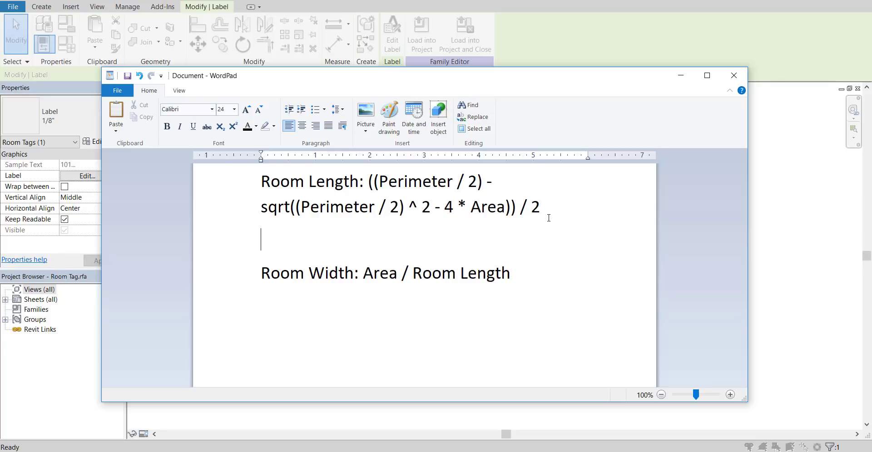
drag(551, 212, 368, 182)
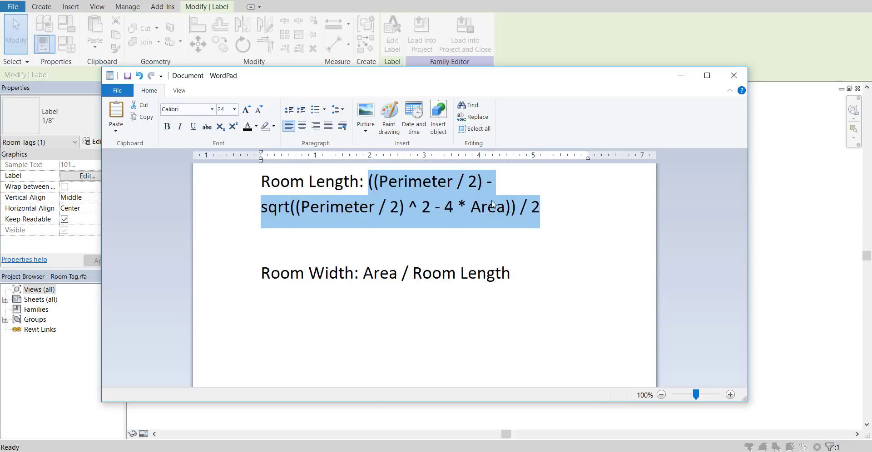
drag(551, 80, 485, 116)
click(545, 291)
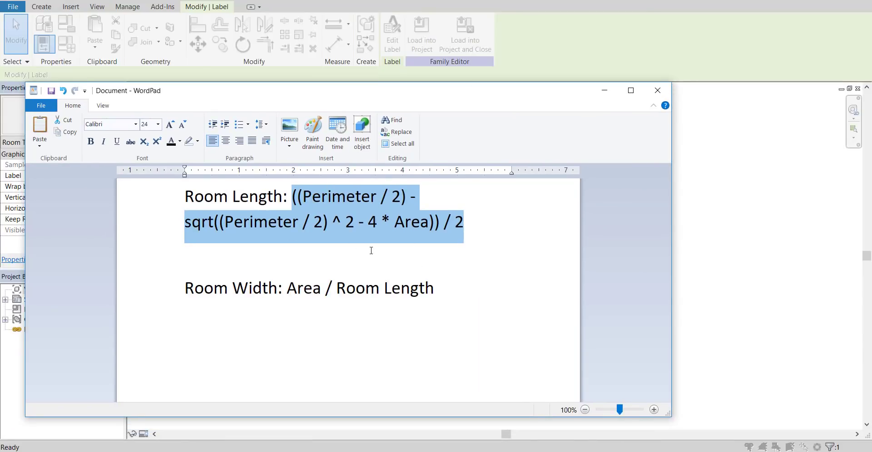
right_click(344, 204)
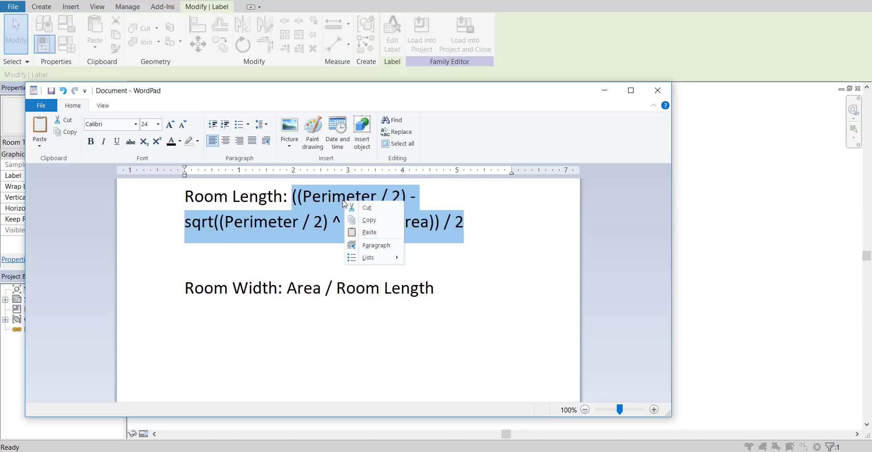
click(369, 220)
click(605, 91)
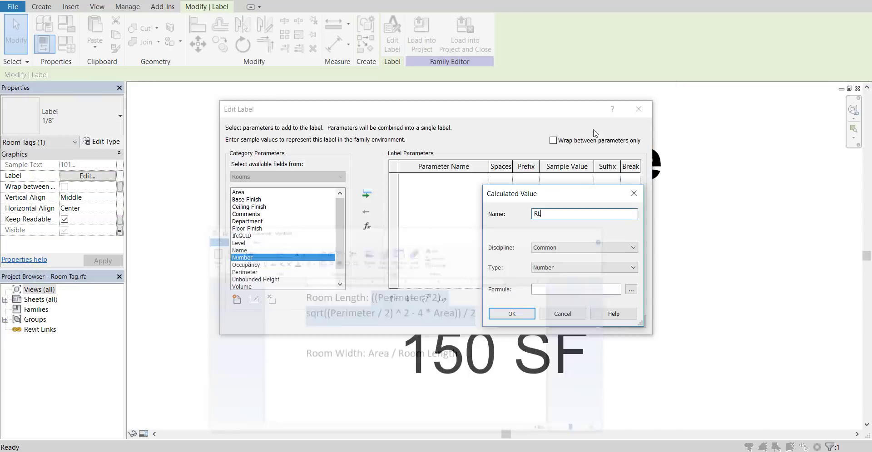
Paste the copied Room Length formula into the RL calculated value and try to accept it with the Number type.
click(549, 289)
right_click(549, 290)
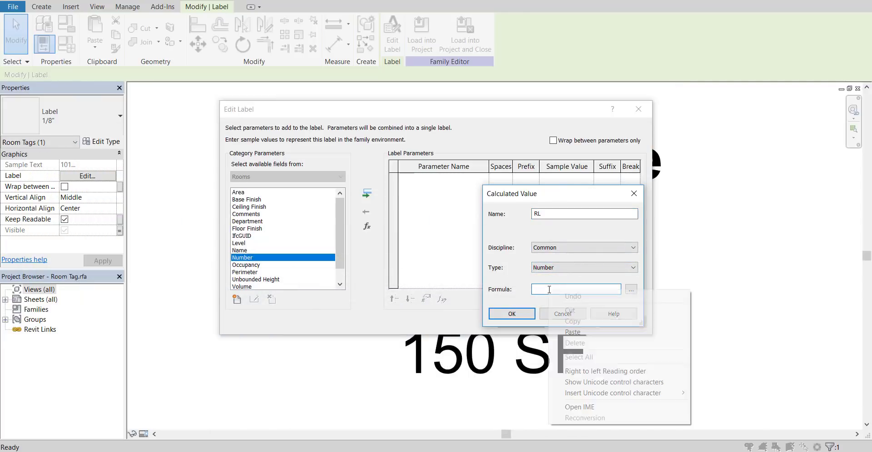
click(573, 332)
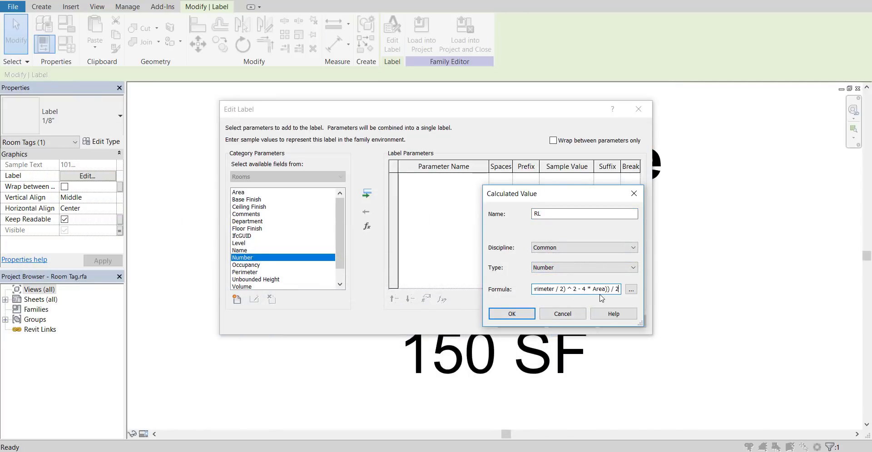
click(554, 269)
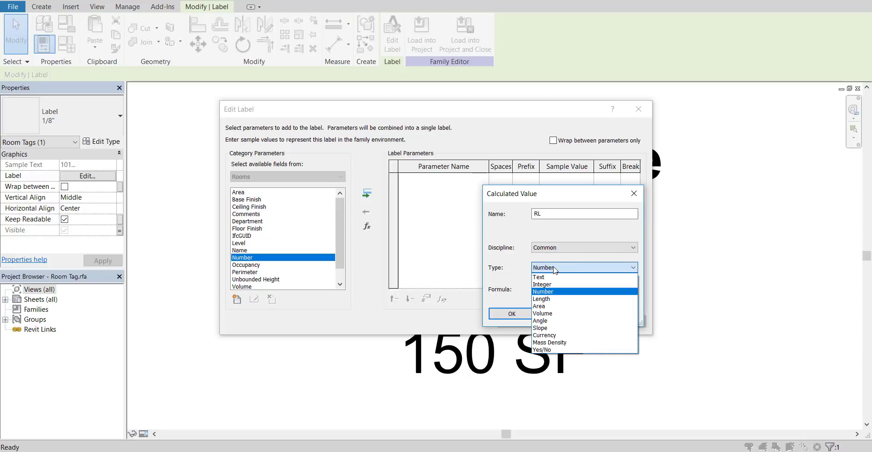
click(554, 269)
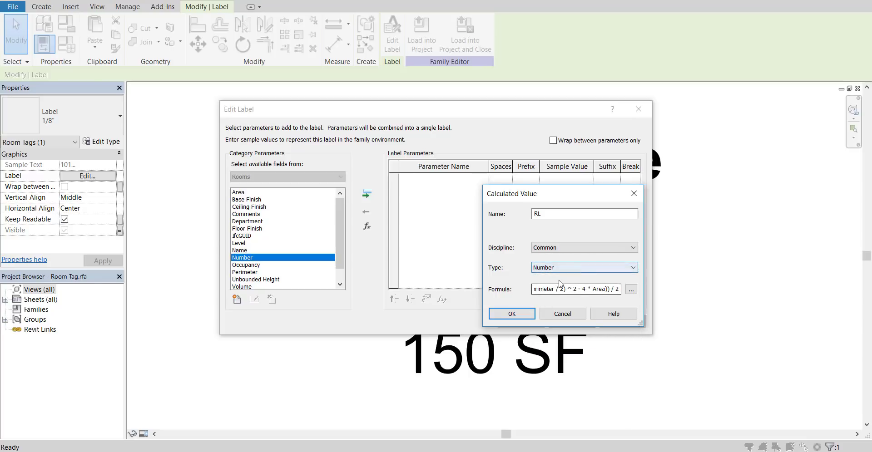
click(524, 314)
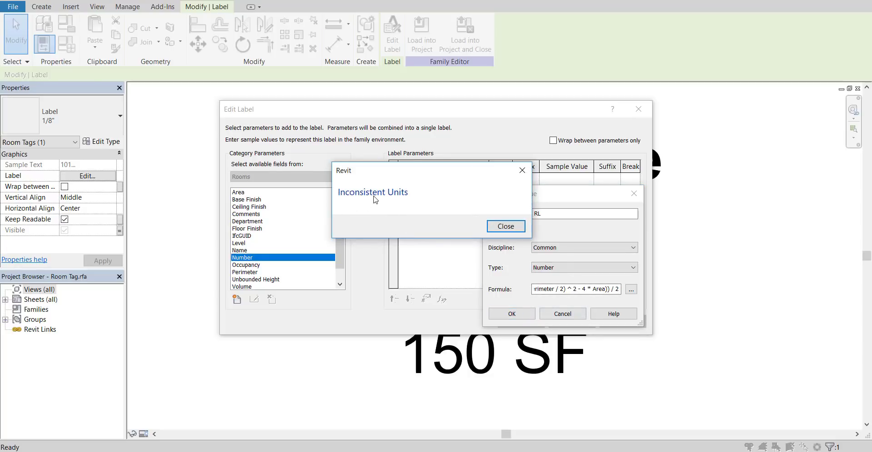
click(502, 229)
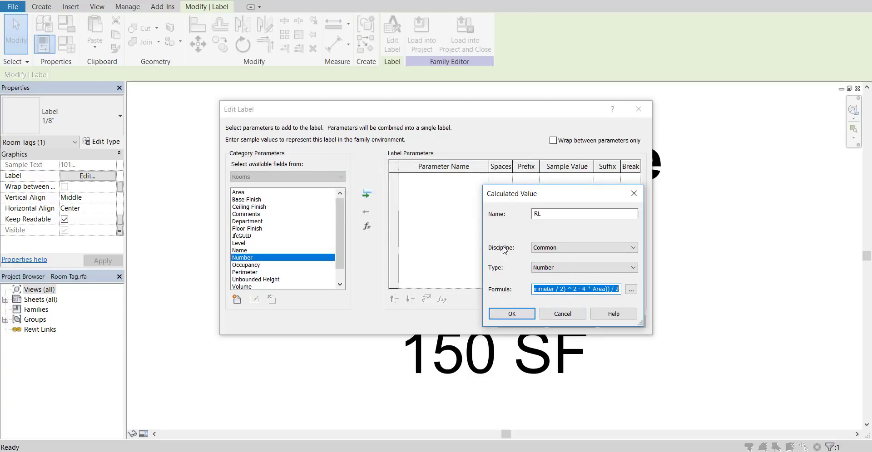
Set the RL calculated value's type to Length and accept it as the label's parameter.
click(546, 268)
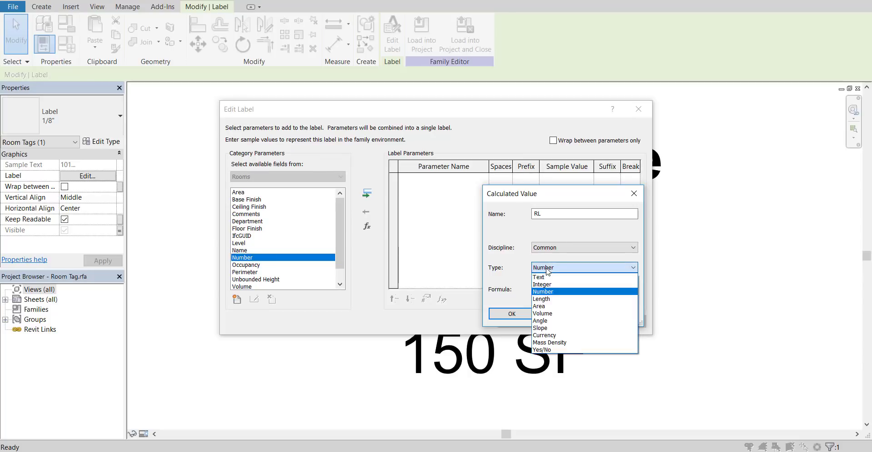
click(541, 299)
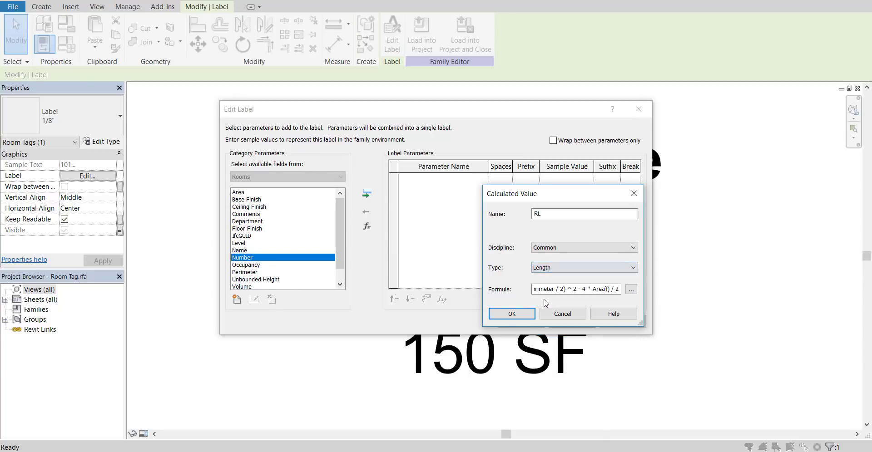
click(517, 314)
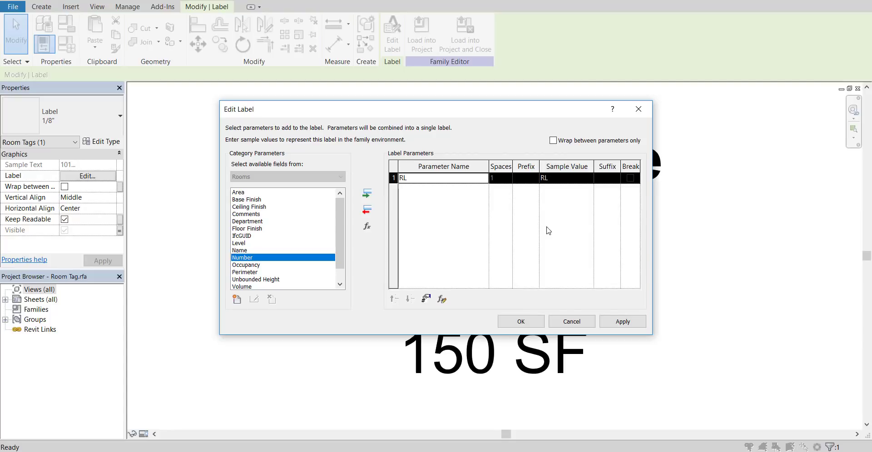
click(520, 321)
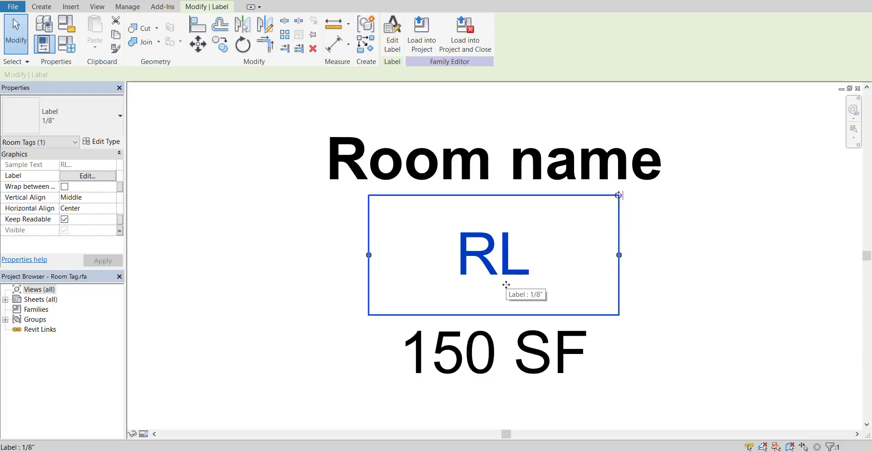
Load the edited room tag family into the project, overwriting the existing version, and check the tags from Kitchen to Bedroom 3.
click(421, 32)
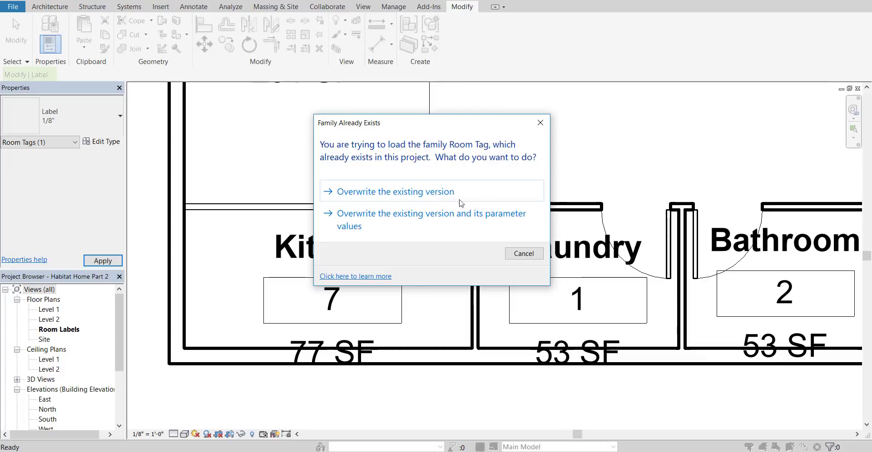
click(428, 195)
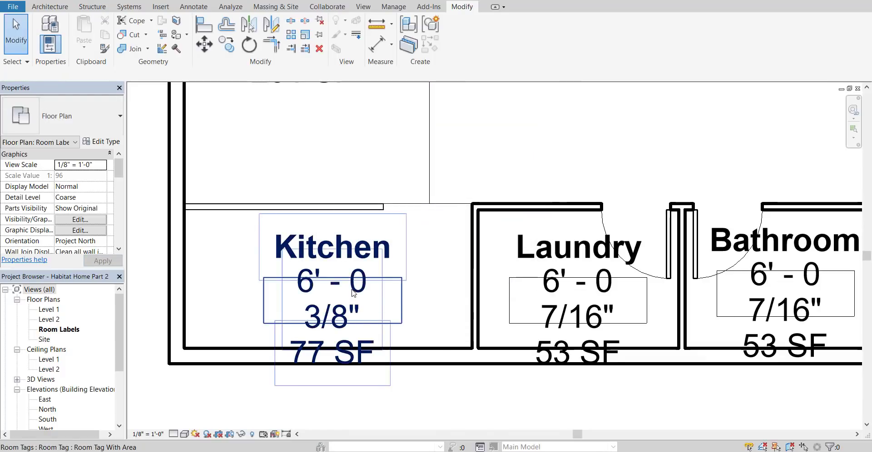
middle_drag(646, 298, 345, 298)
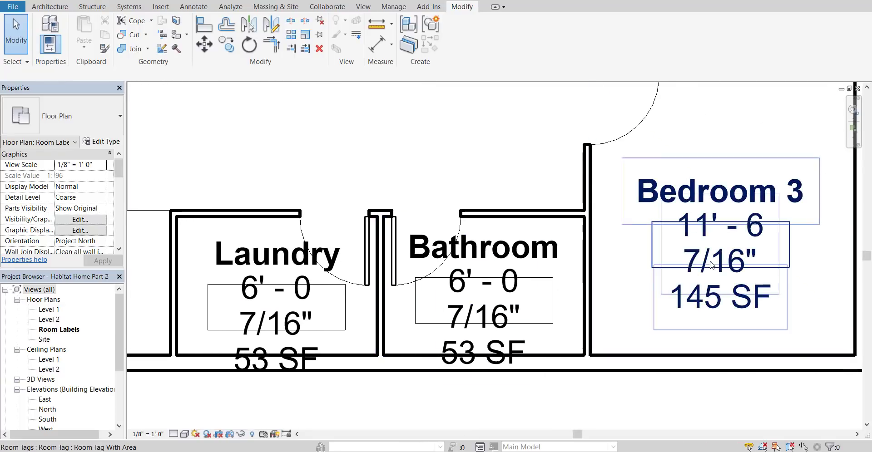
middle_drag(399, 288, 619, 227)
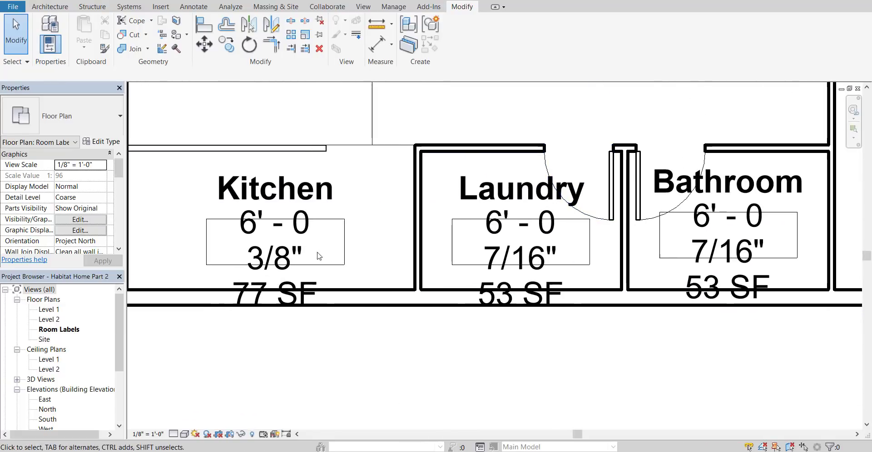
middle_drag(381, 251, 451, 251)
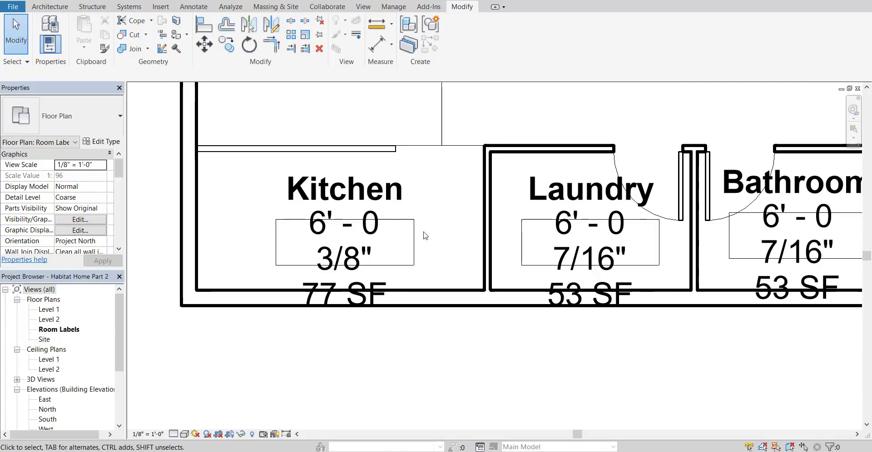
Reopen the room tag family from the Kitchen tag and start a second calculated value named RW in the RL label.
double_click(411, 234)
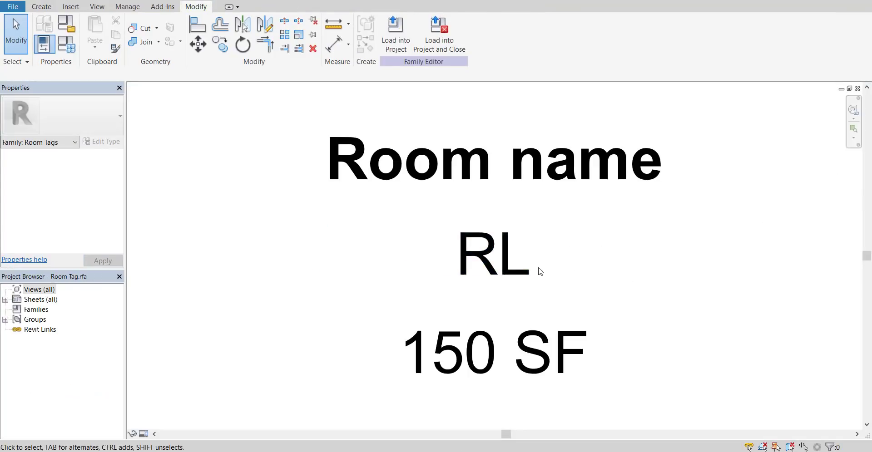
click(401, 44)
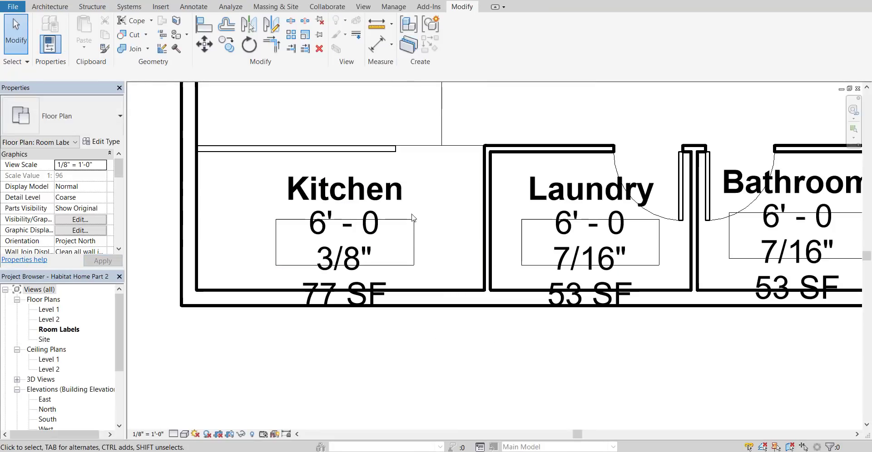
double_click(414, 238)
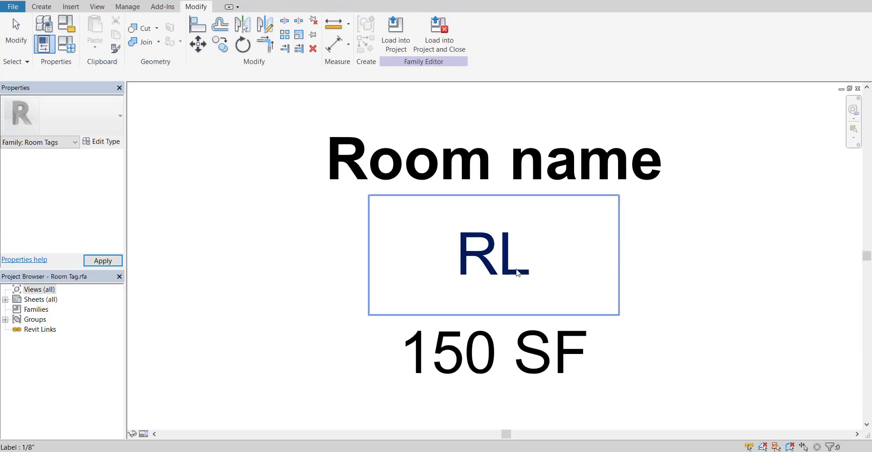
click(517, 257)
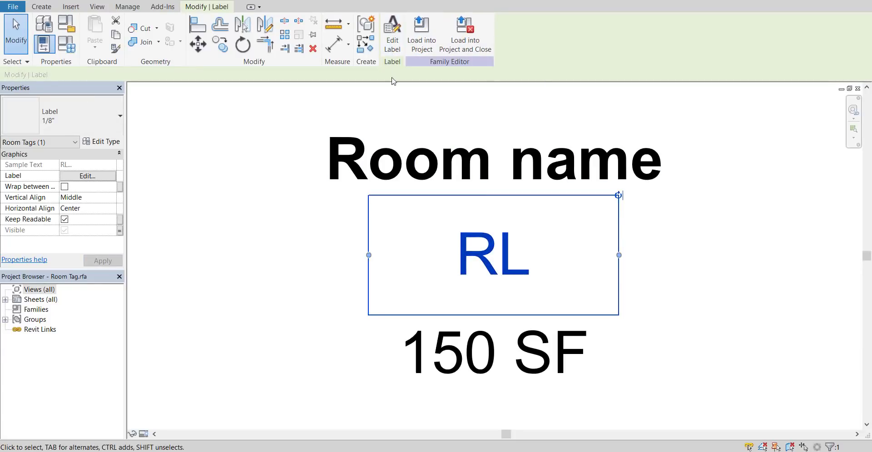
click(392, 32)
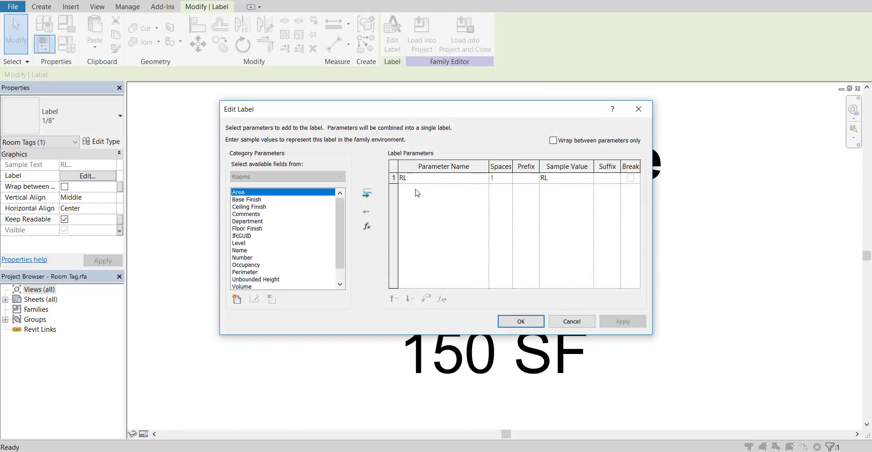
click(367, 226)
text(RW)
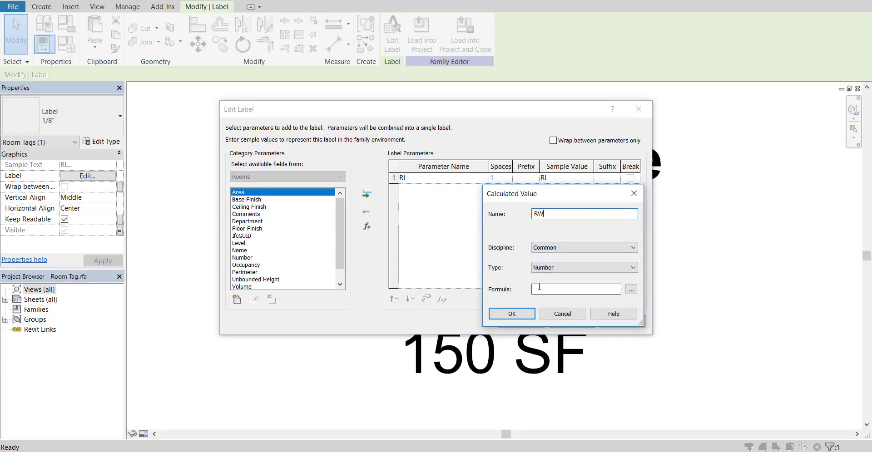
In the WordPad document, replace Room Length with RL in the Room Width formula and copy "Area / RL".
click(631, 289)
key(alt+Tab)
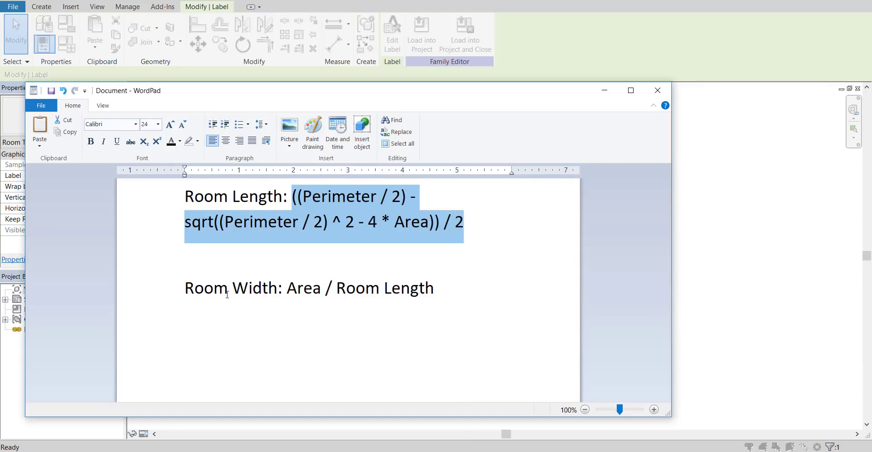
click(315, 289)
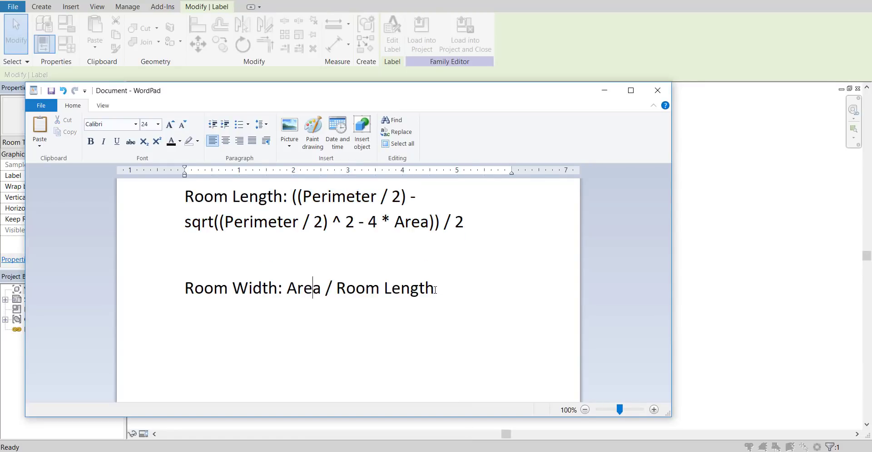
drag(435, 290, 345, 292)
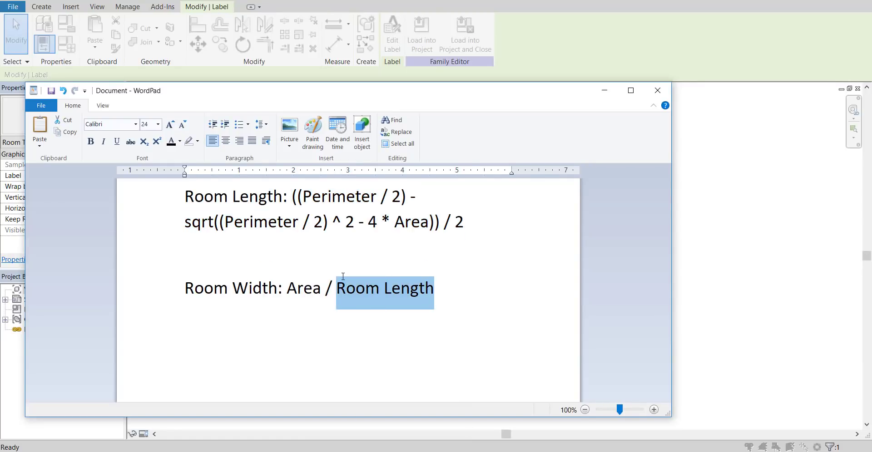
text(RL)
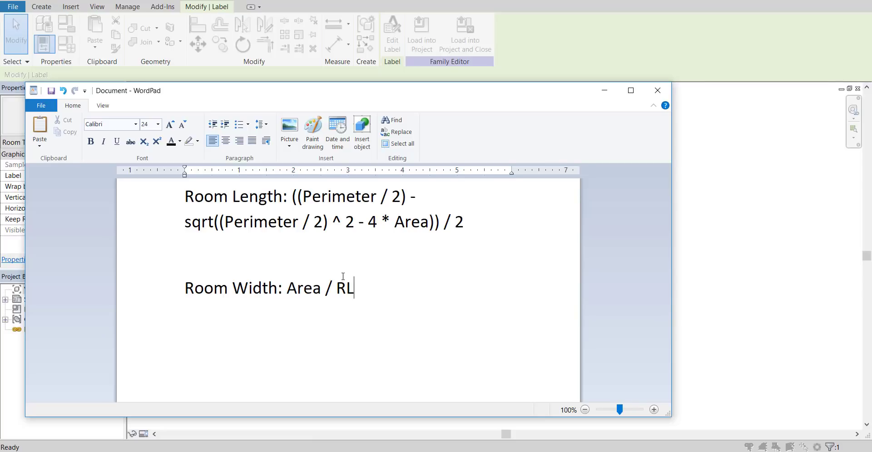
drag(353, 292, 293, 296)
key(ctrl+c)
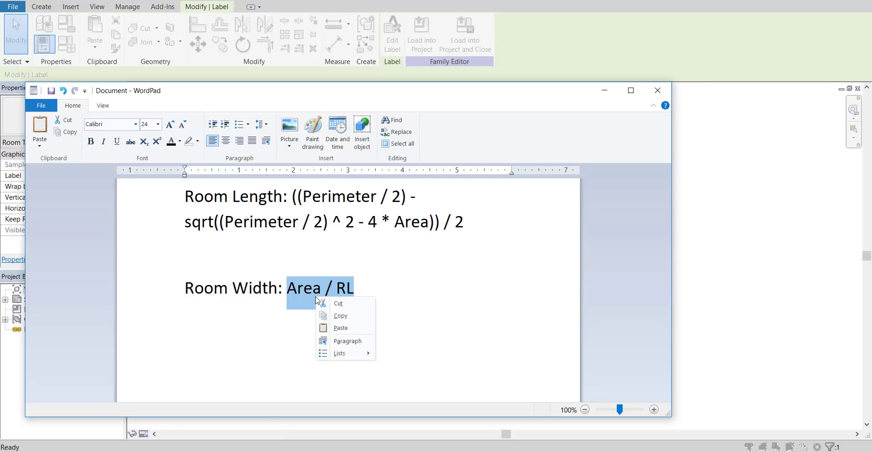
click(340, 316)
click(604, 91)
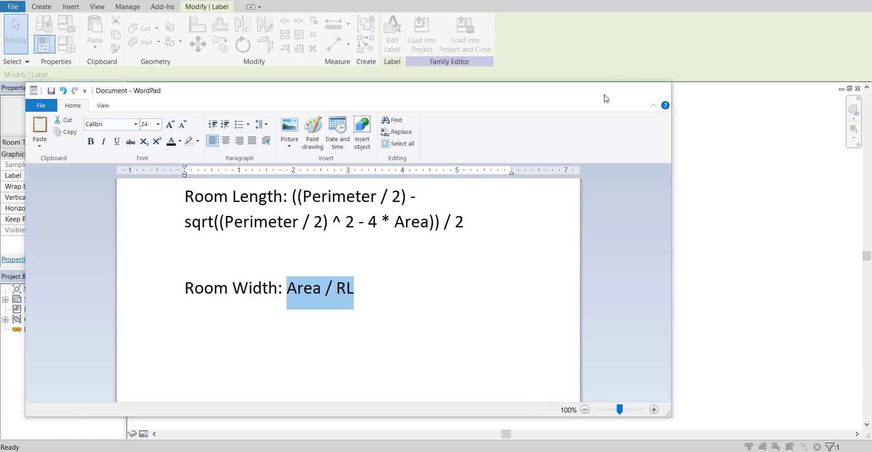
Paste Area / RL as the RW formula, set its type to Length, and accept the calculated value and the label.
right_click(556, 290)
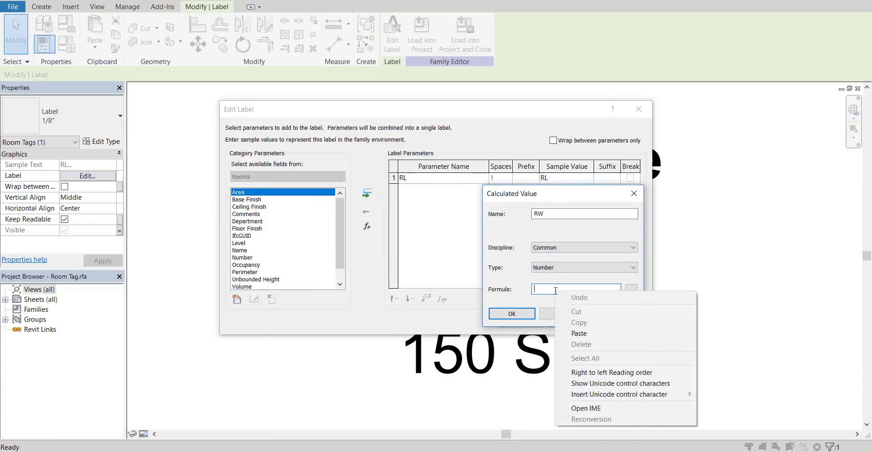
click(593, 334)
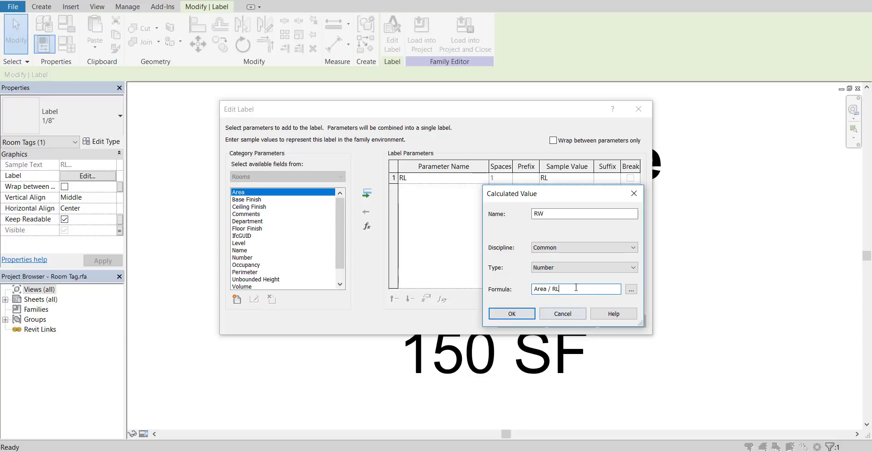
click(581, 268)
click(563, 301)
click(511, 313)
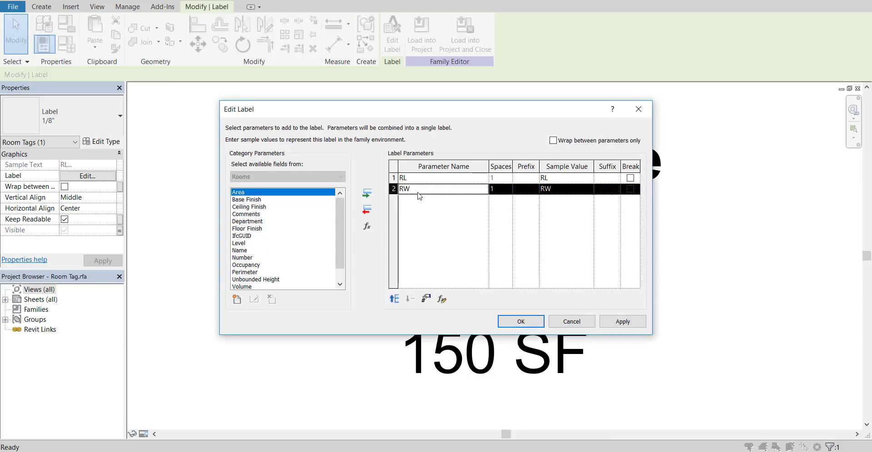
click(521, 323)
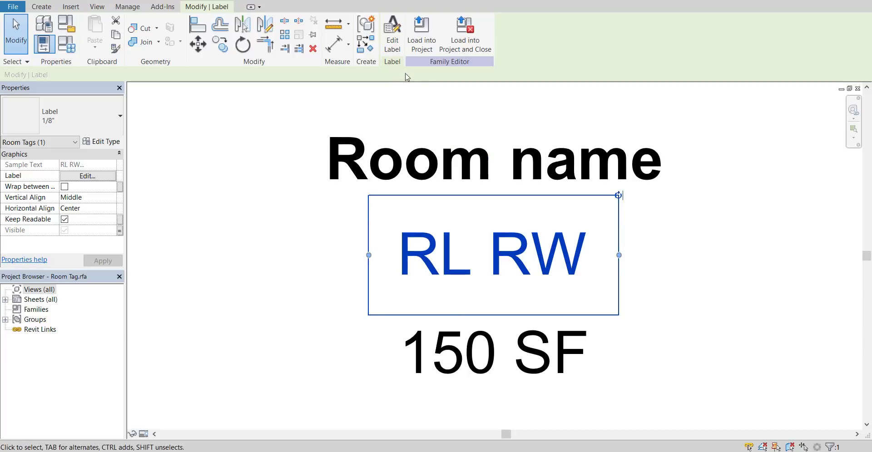
Add a Text calculated value named x to the label and order it between RL and RW.
click(392, 31)
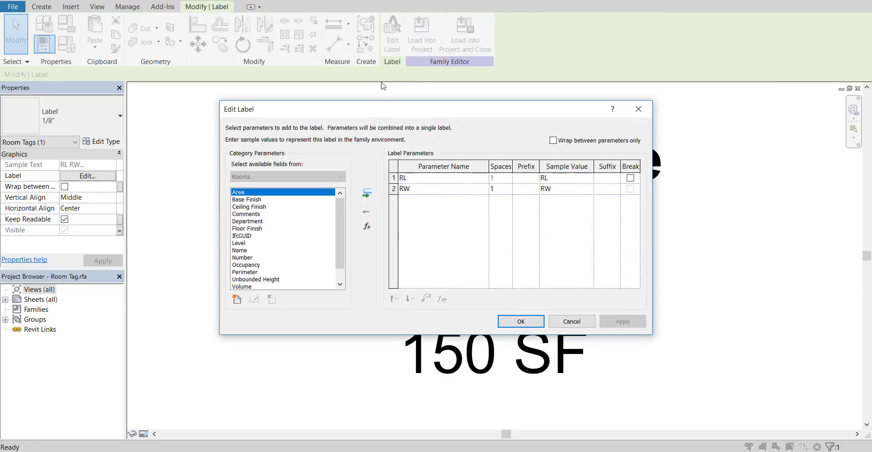
click(367, 227)
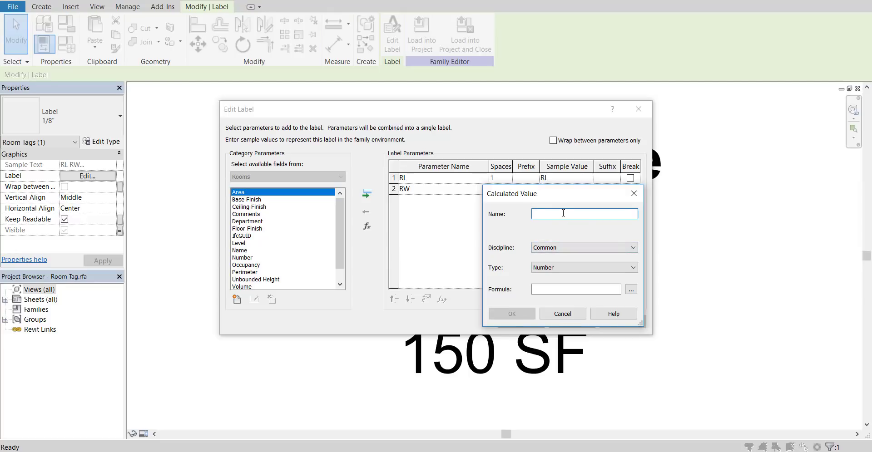
text(x)
click(550, 268)
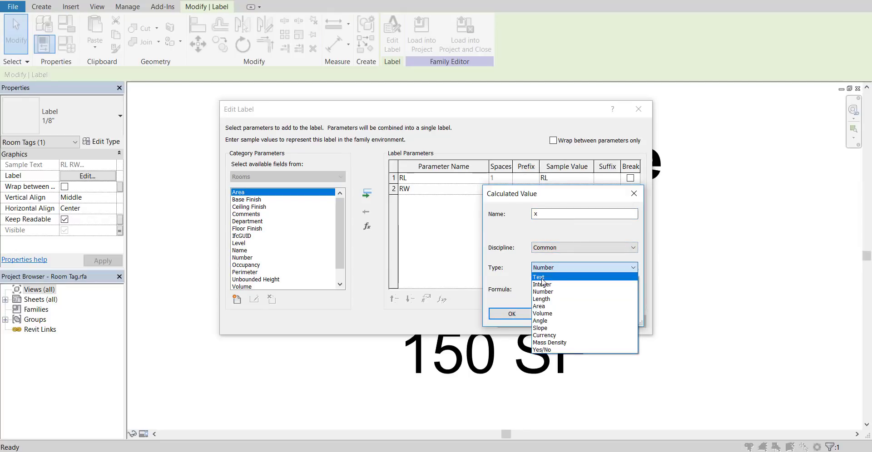
click(546, 279)
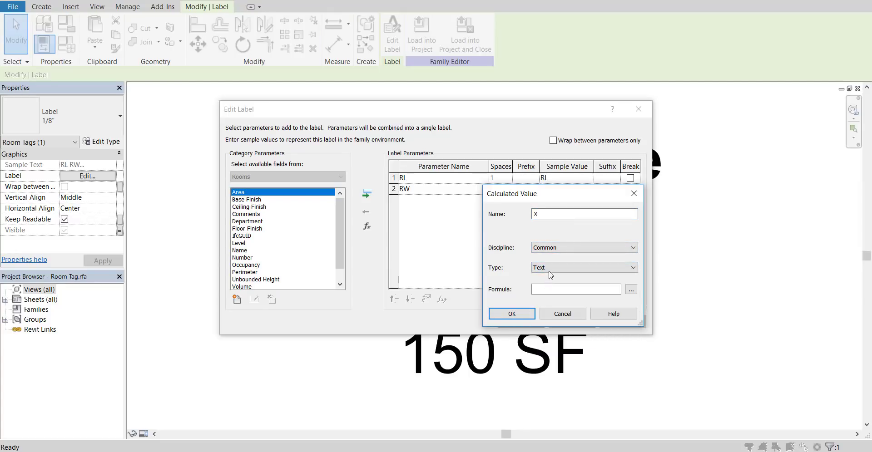
click(543, 289)
click(543, 290)
click(511, 313)
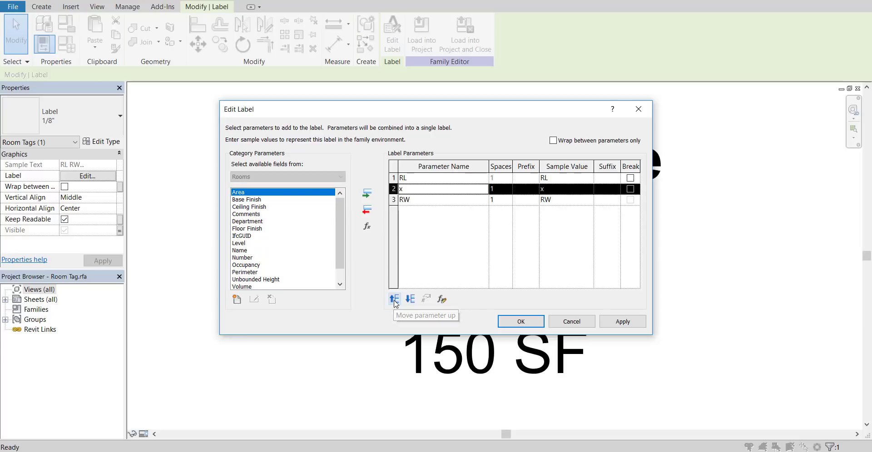
click(394, 299)
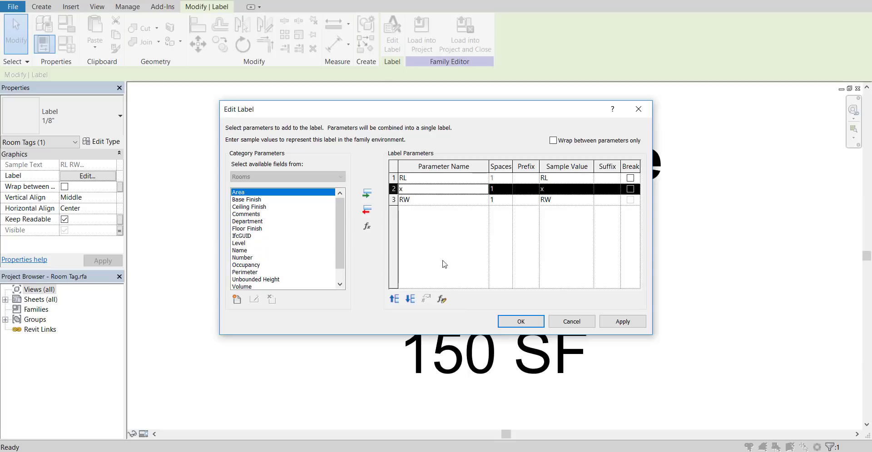
click(522, 320)
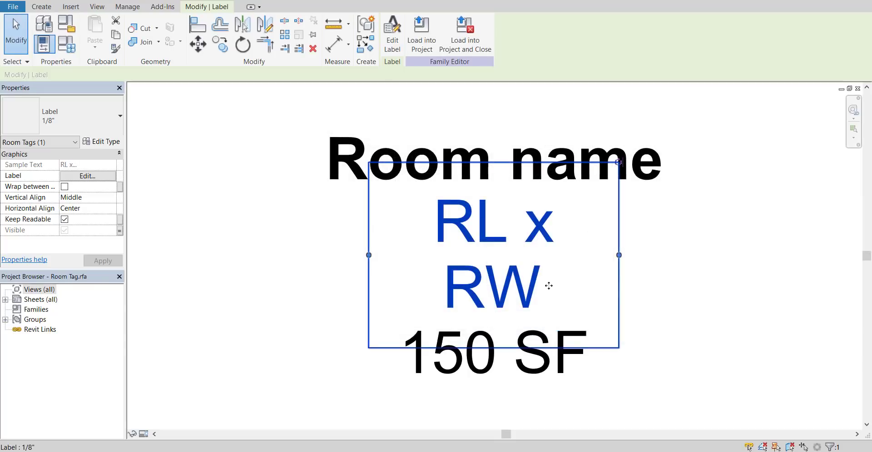
Load the room tag family into the project, overwriting the existing version, and inspect the tags from Kitchen to Bedroom 3.
click(410, 40)
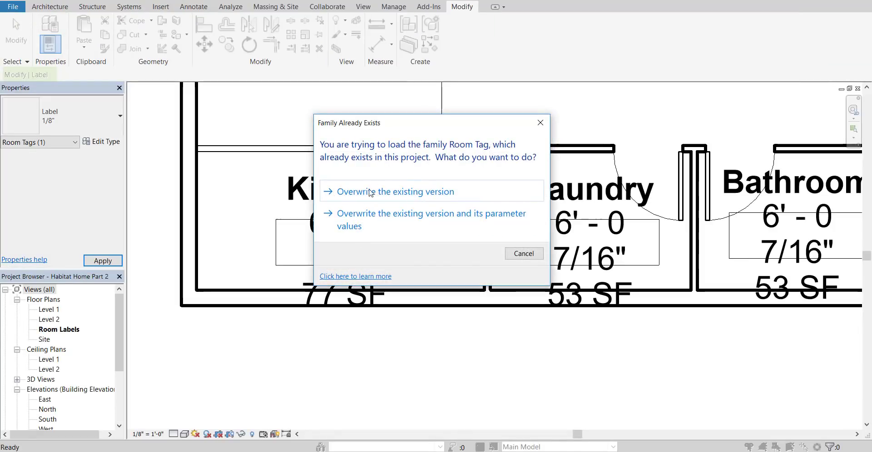
click(435, 198)
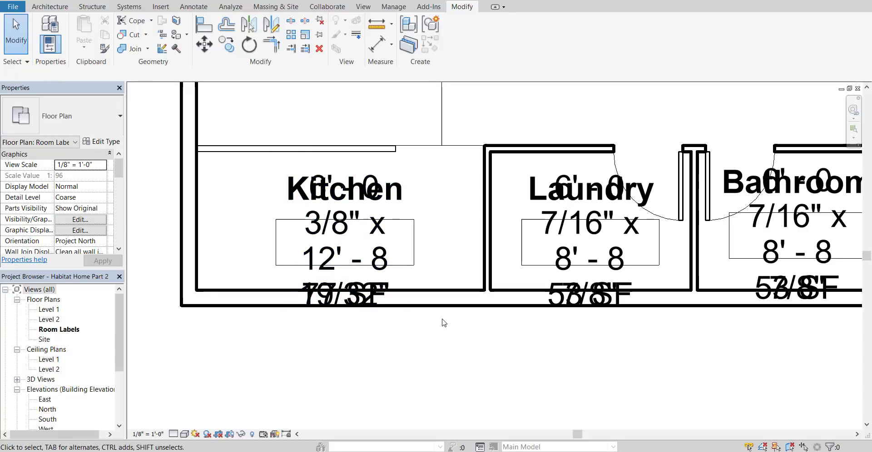
middle_drag(444, 323, 155, 400)
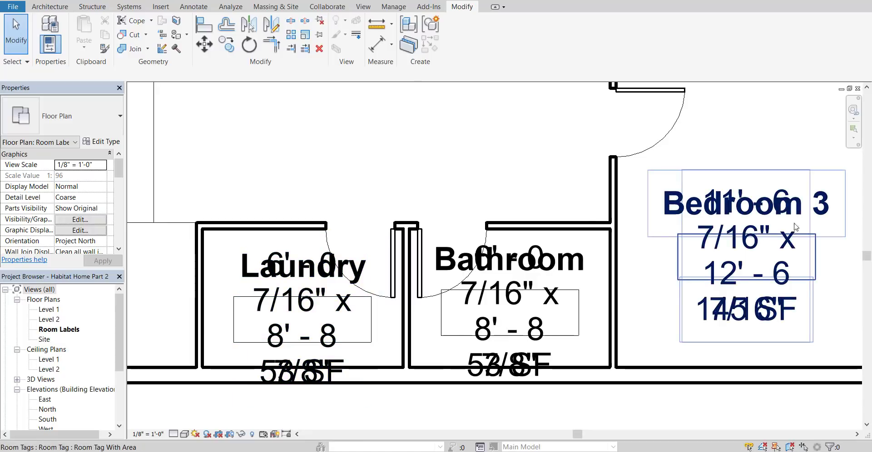
middle_drag(499, 295, 767, 265)
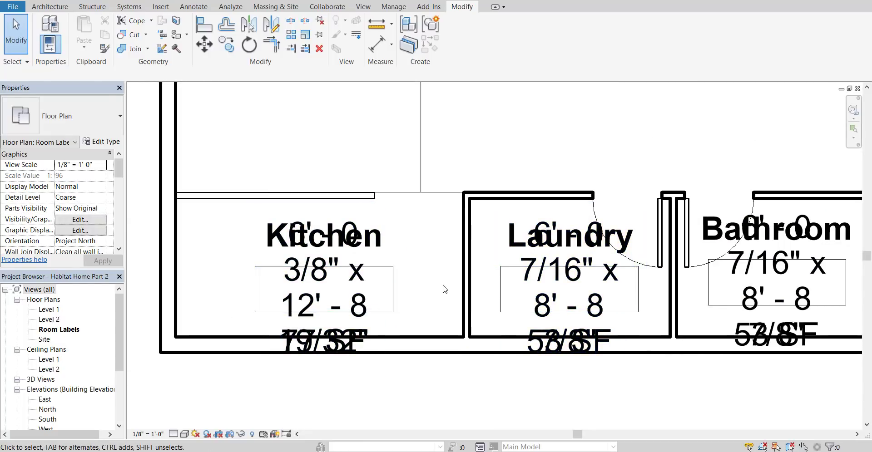
Reopen the room tag family from the Kitchen tag and widen the RL x RW label so it fits on one line.
double_click(394, 291)
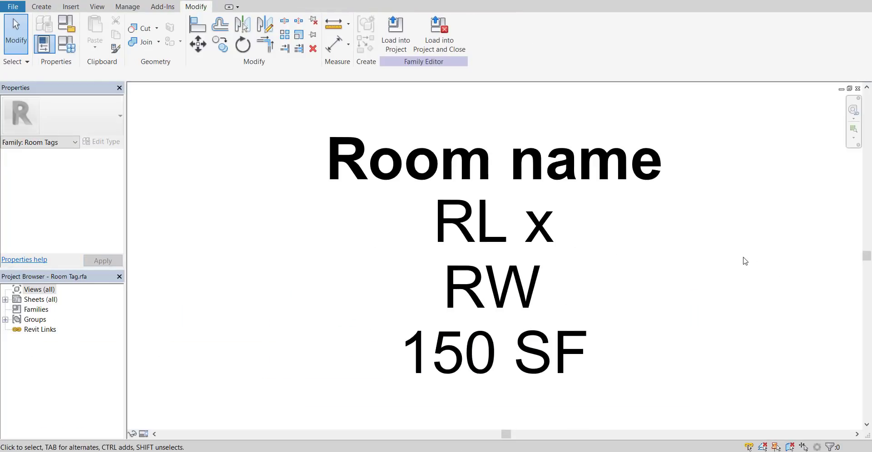
click(550, 254)
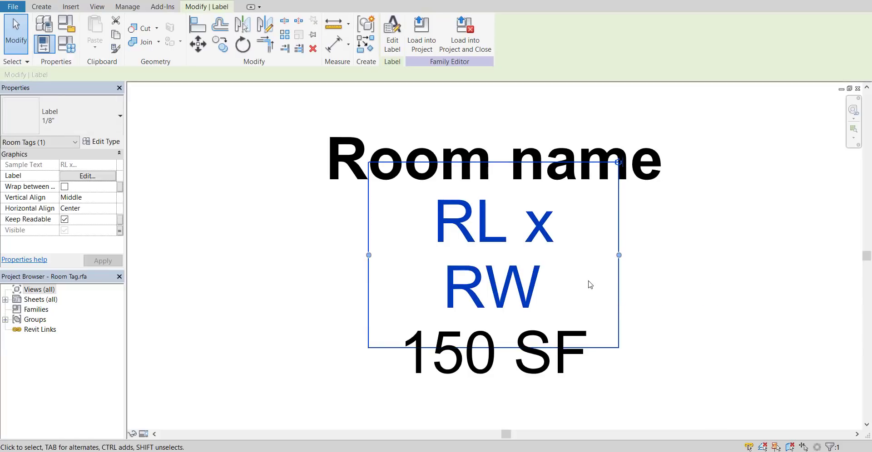
drag(619, 255, 771, 256)
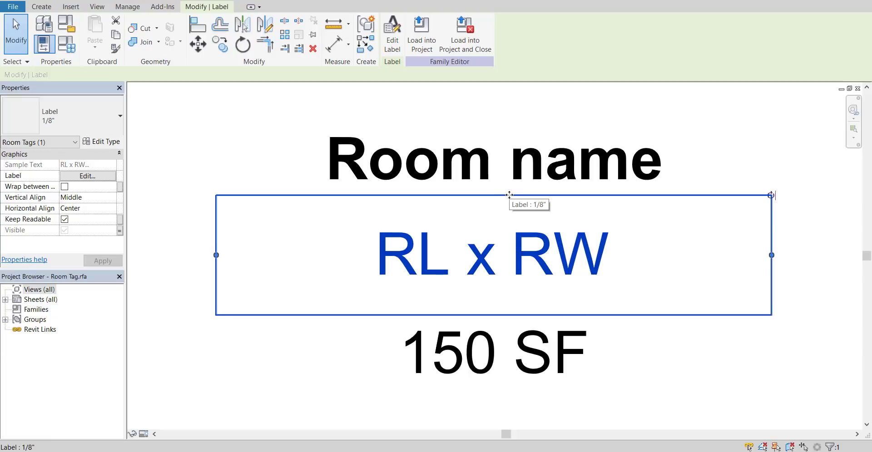
Swap the two lower labels so the area sits directly under the room name and RL x RW sits beneath it.
drag(509, 194, 540, 308)
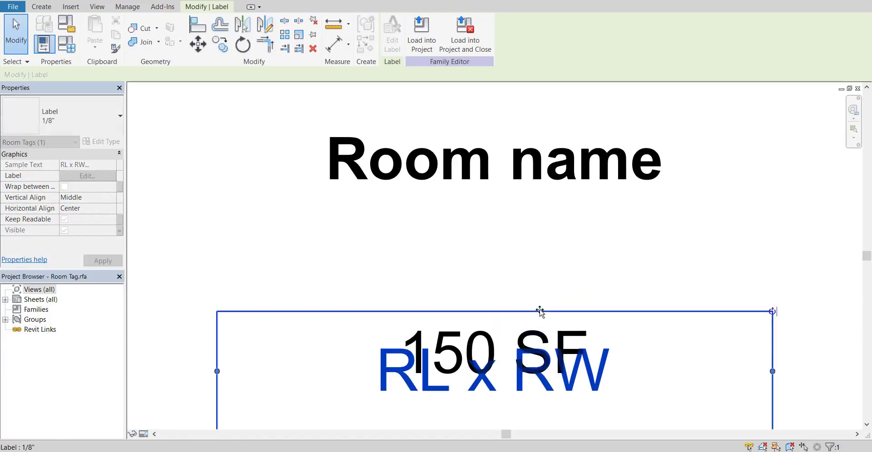
click(547, 293)
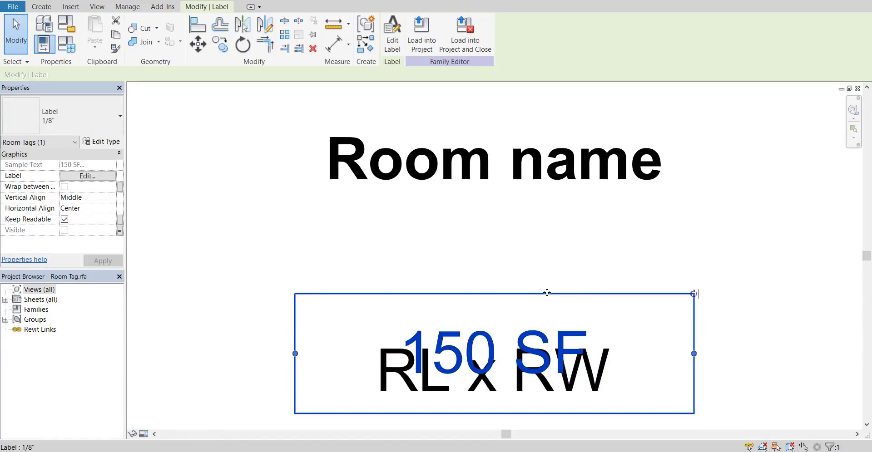
drag(547, 293, 545, 177)
click(530, 295)
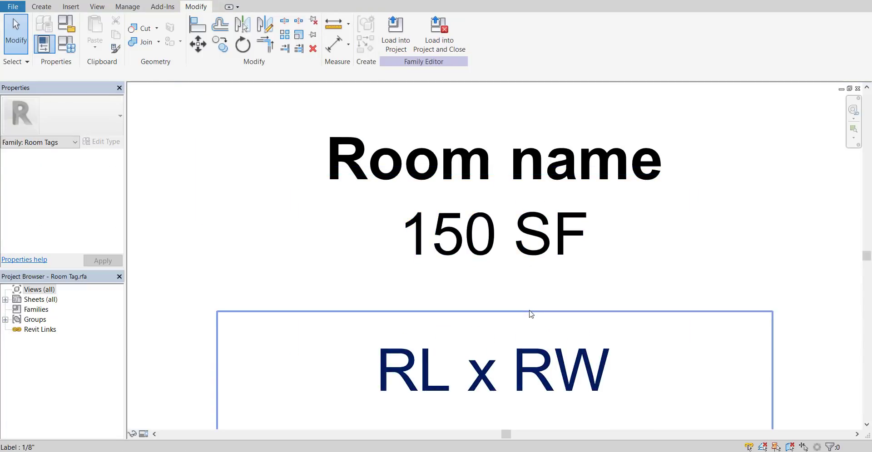
drag(531, 313, 534, 244)
click(753, 140)
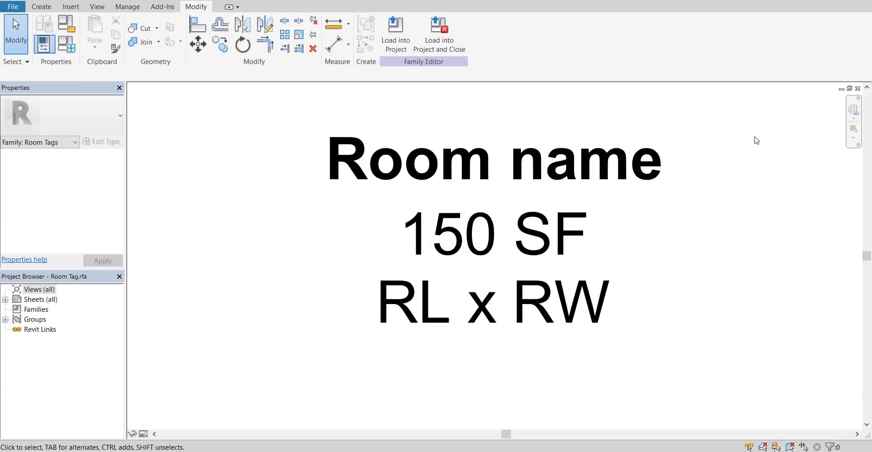
Move the Room name label slightly down, closer to the area label.
click(586, 165)
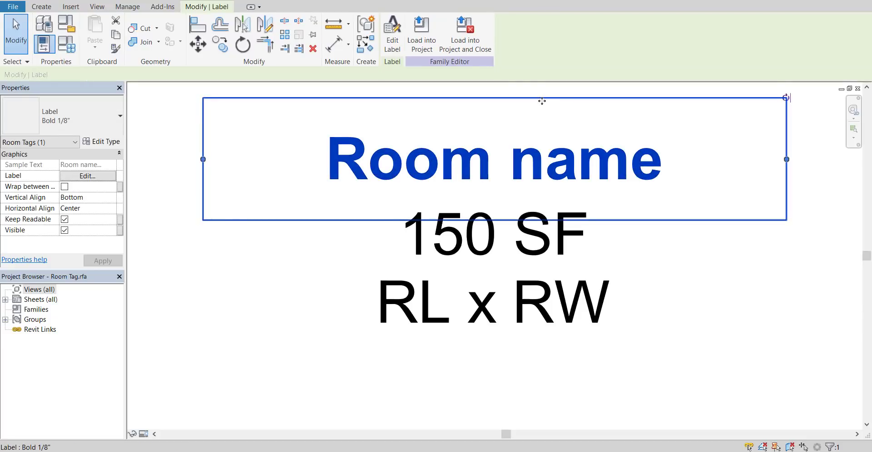
drag(543, 109, 542, 120)
click(734, 361)
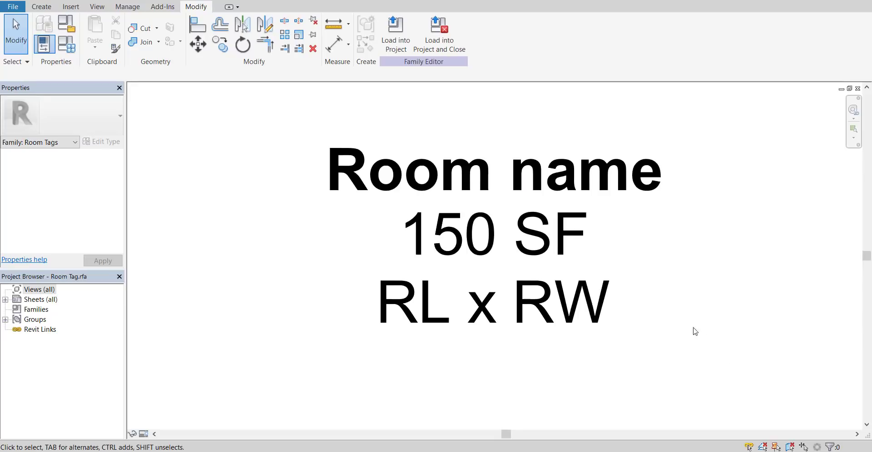
Edit the RL x RW label so RL ignores the project settings and rounds to the nearest 1'.
click(568, 303)
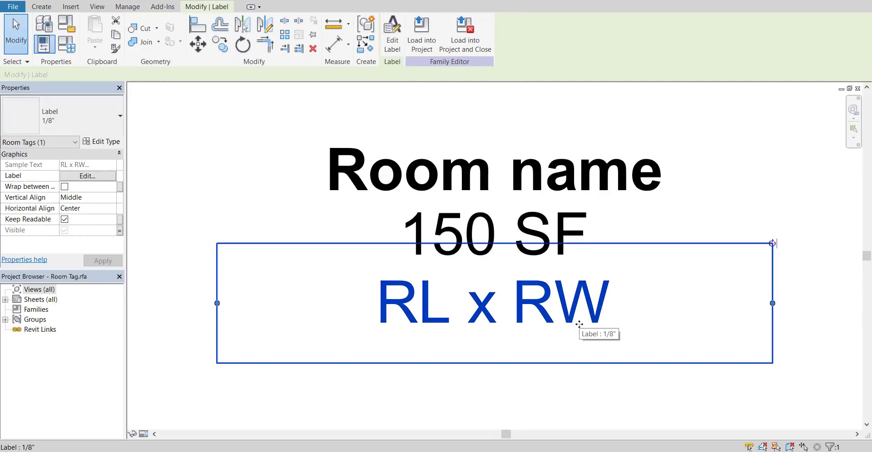
click(394, 45)
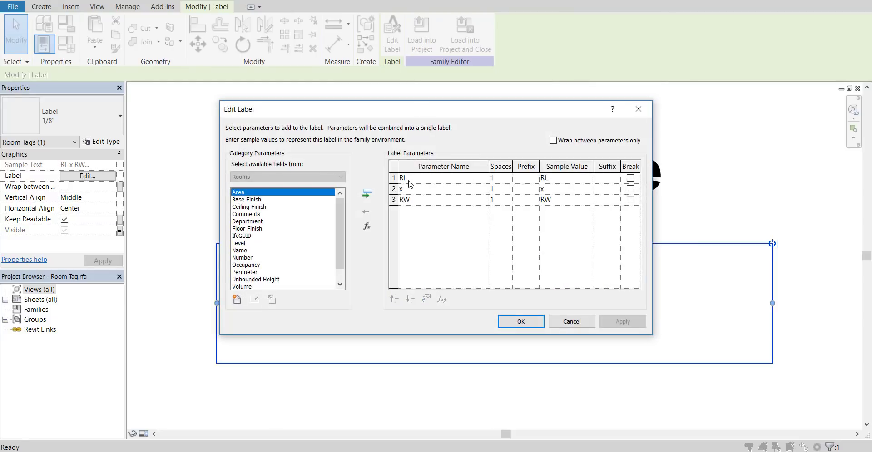
click(393, 178)
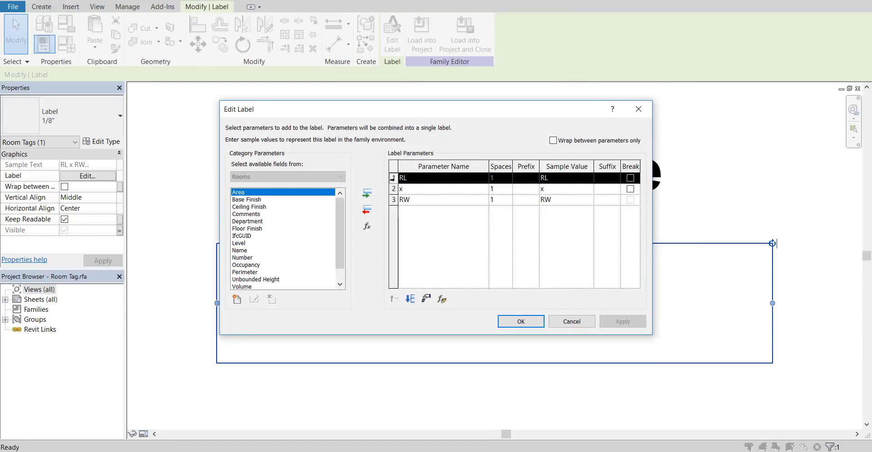
click(427, 302)
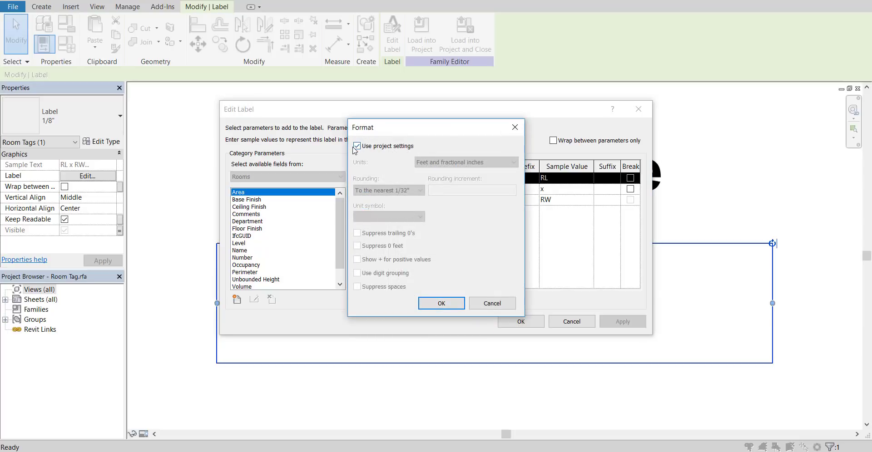
click(357, 147)
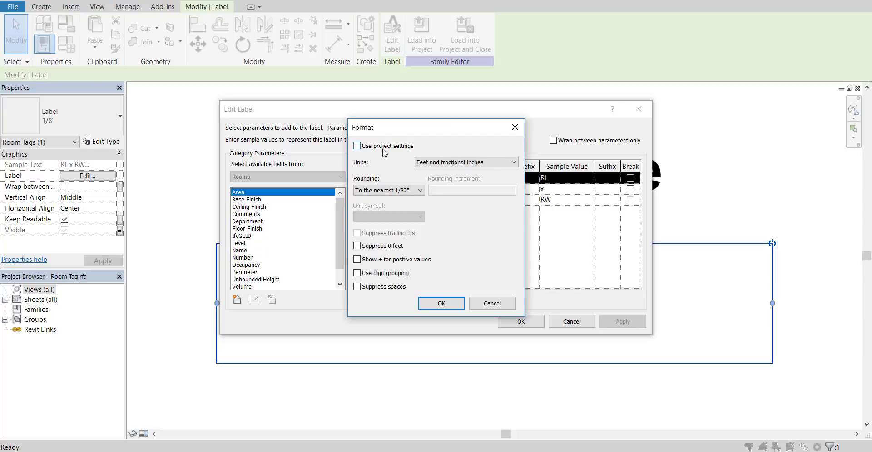
click(403, 190)
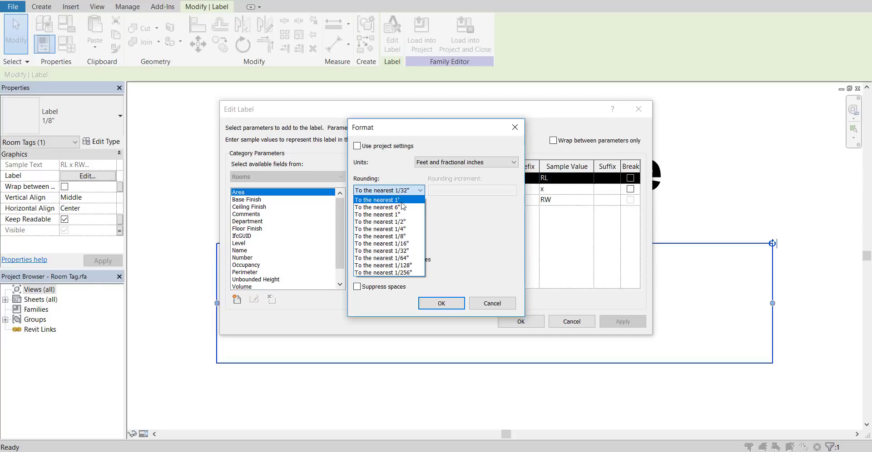
click(401, 201)
click(441, 303)
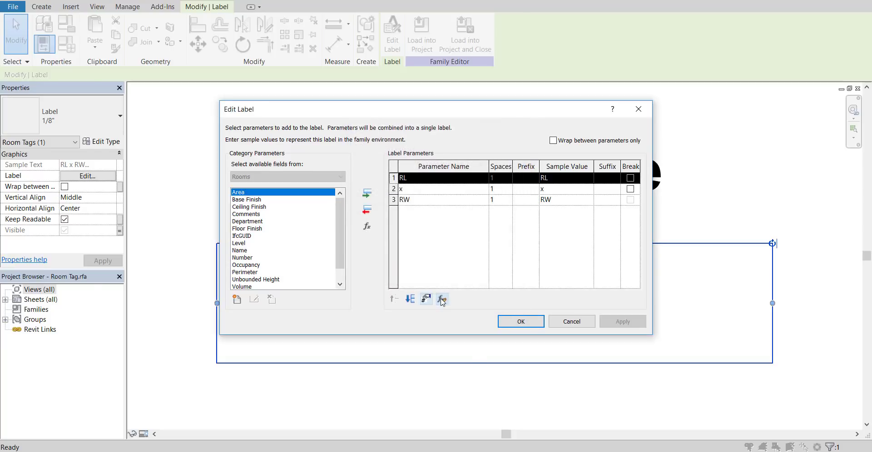
Override the project settings for RW with rounding to the nearest 1' and accept the label changes.
click(394, 201)
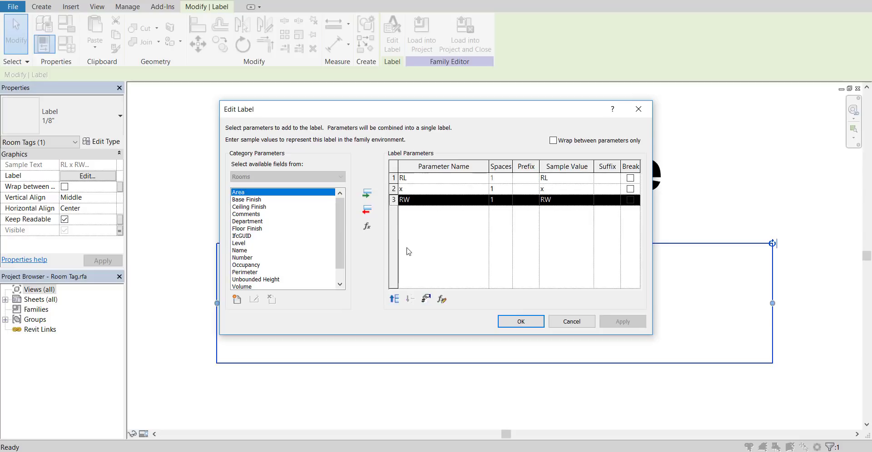
click(427, 299)
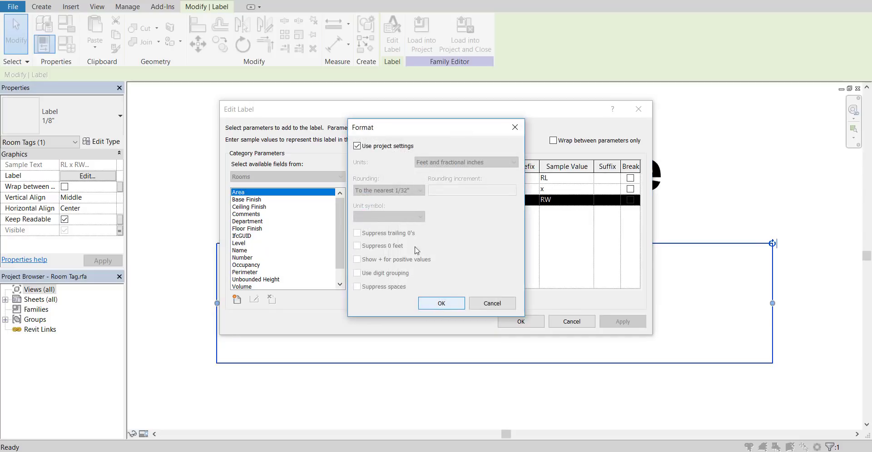
click(368, 150)
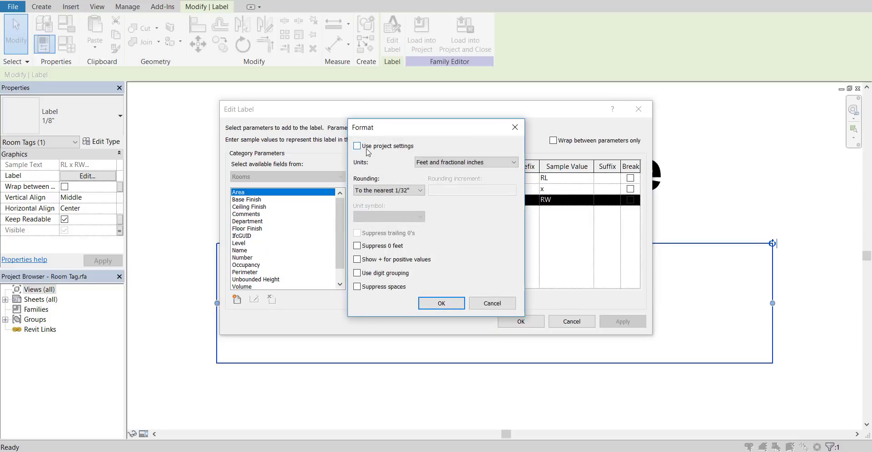
click(386, 190)
click(394, 200)
click(443, 302)
click(515, 323)
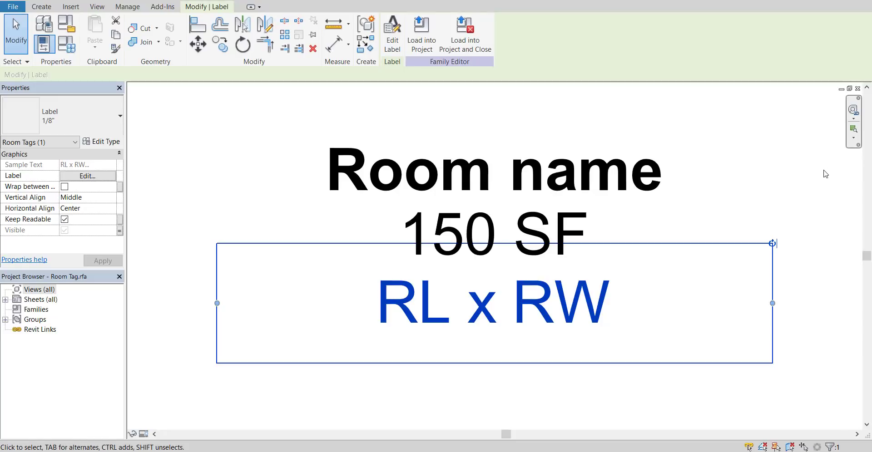
Load the room tag family into the project, overwriting the existing version, and check the tags from Kitchen to Bedroom 3.
click(421, 40)
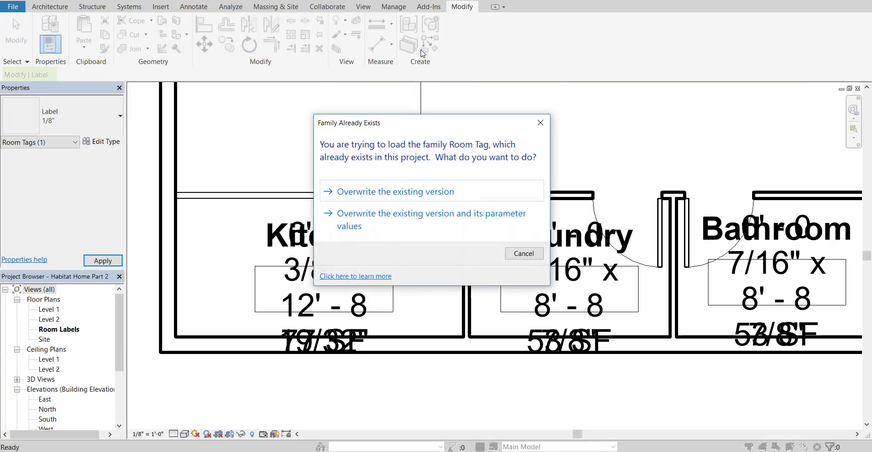
click(440, 199)
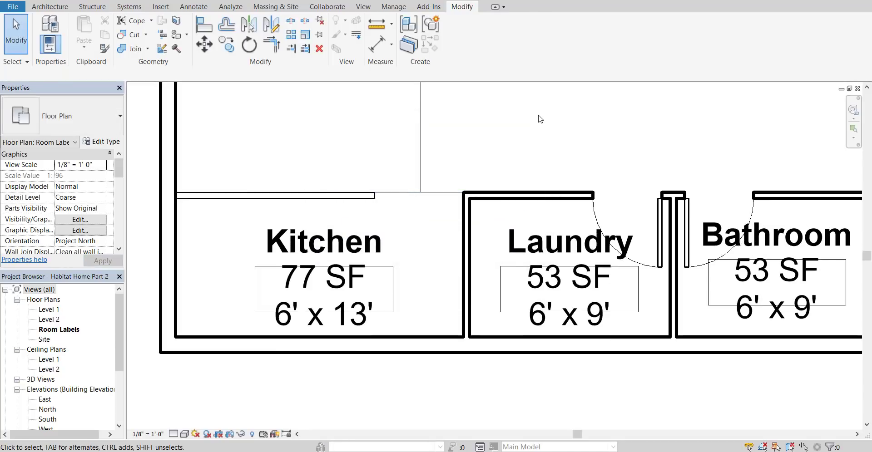
middle_drag(533, 124, 511, 84)
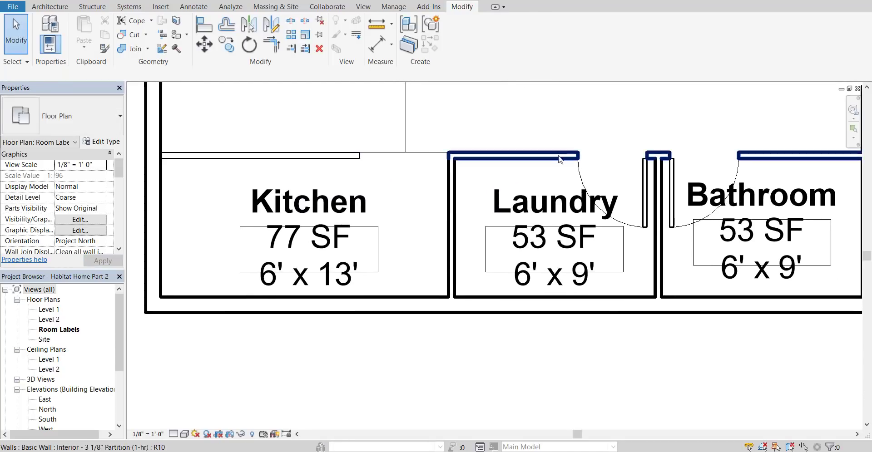
middle_drag(567, 178, 300, 210)
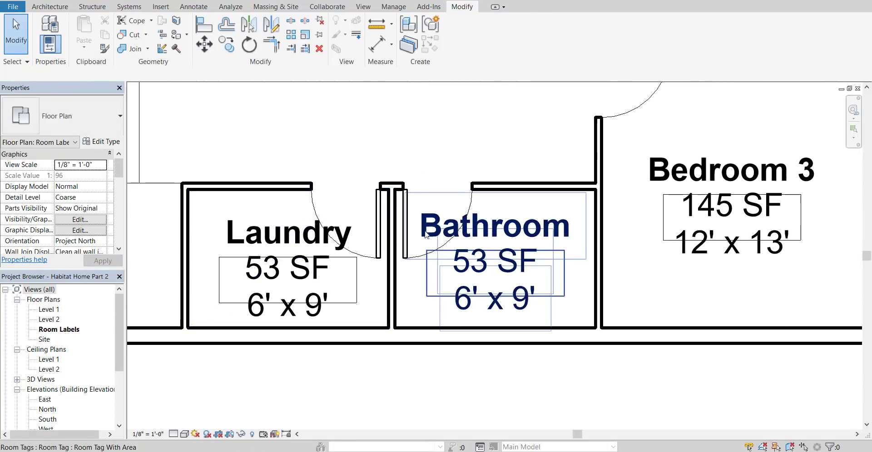
middle_drag(426, 234, 714, 204)
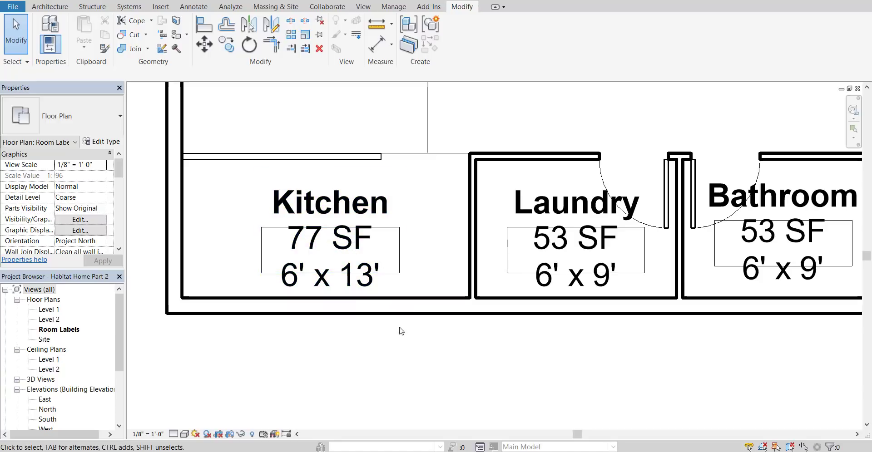
Reopen the room tag family from the Kitchen tag and move the 150 SF area label down, away from the room name.
click(400, 255)
double_click(401, 255)
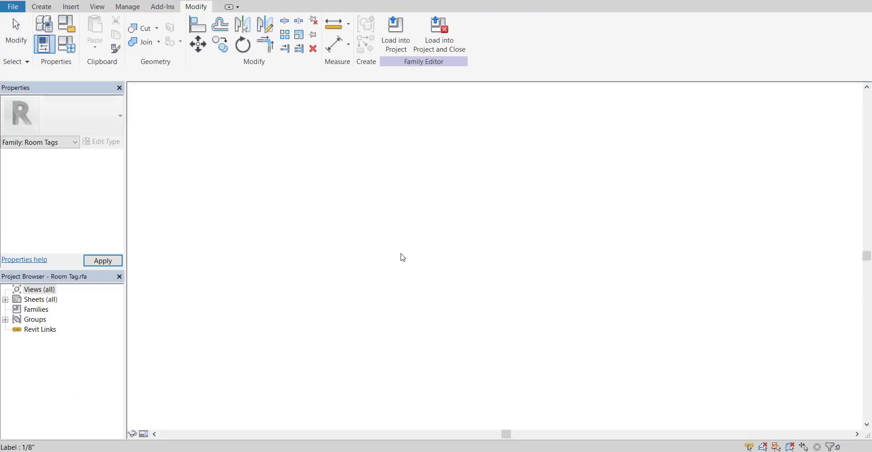
click(595, 196)
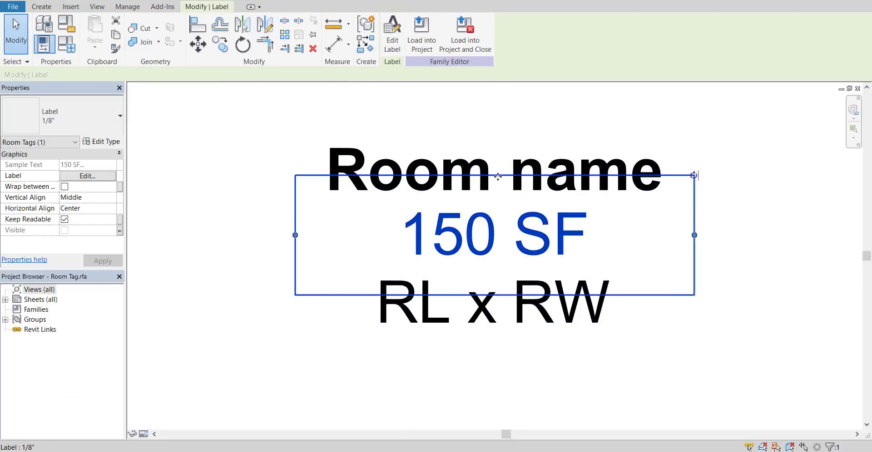
drag(494, 188, 497, 195)
click(516, 358)
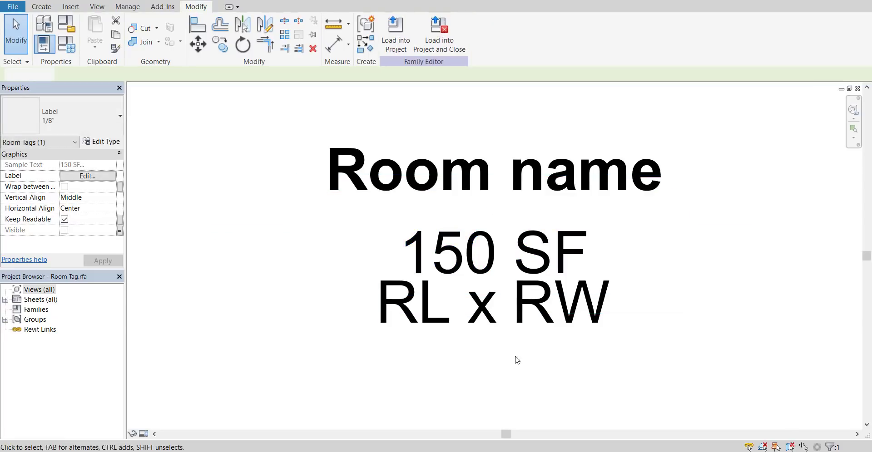
Move the RL x RW label slightly down, away from the area label, and reload the family into the project.
click(525, 325)
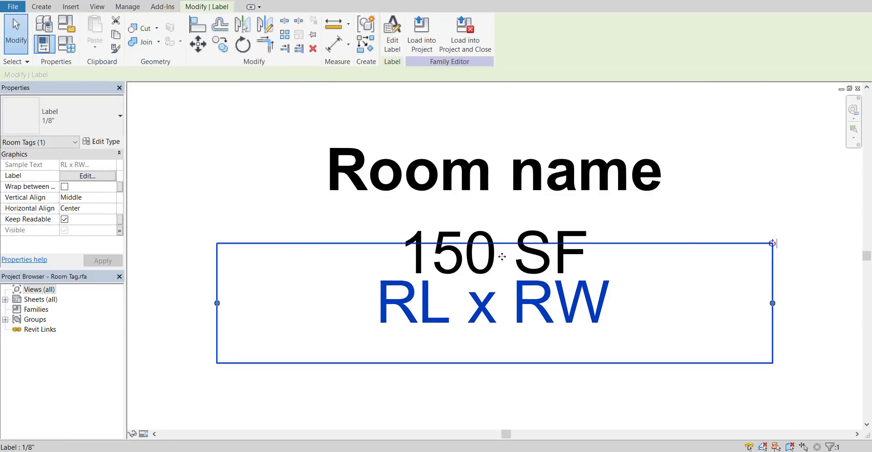
drag(501, 257, 502, 272)
click(431, 45)
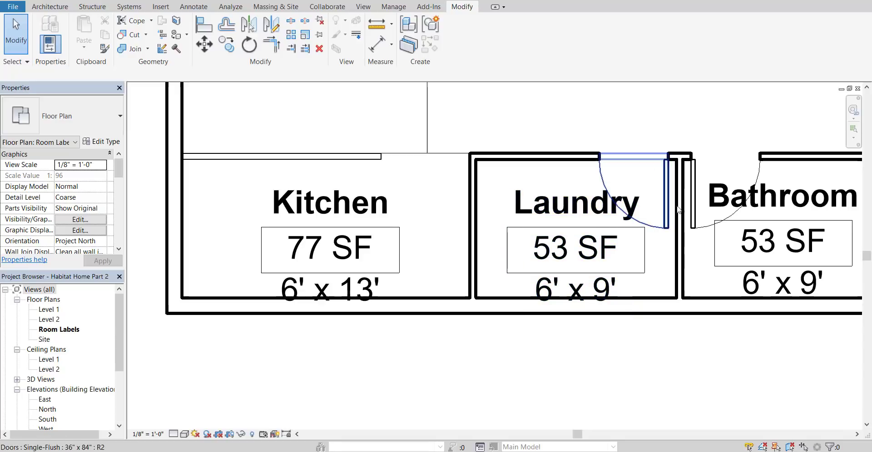
Move the Kitchen and Laundry room tags up so their dimensions clear the lower walls.
click(401, 251)
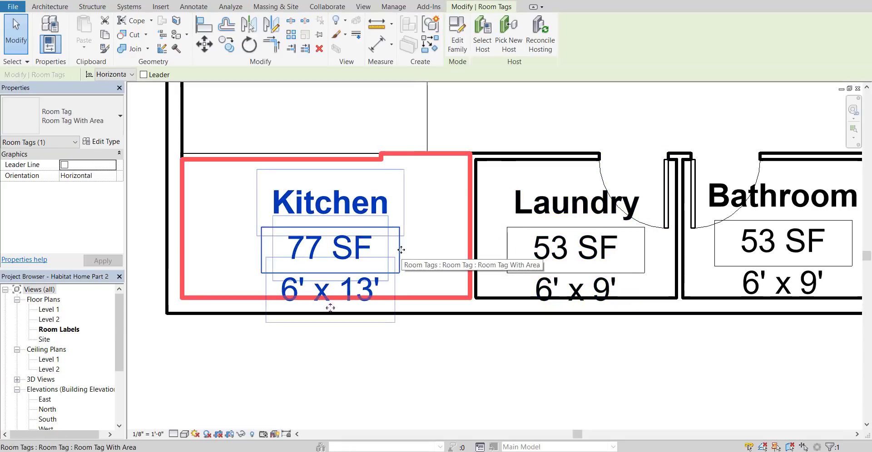
drag(402, 239, 402, 223)
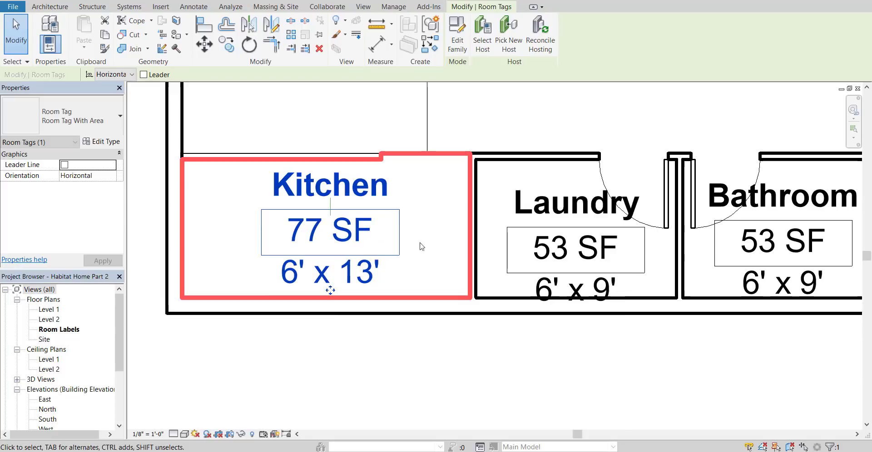
click(643, 252)
drag(644, 252, 644, 238)
Move the lower Bathroom and Bedroom 3 tags slightly up within their rooms, and clear the selection with the whole plan in view.
scroll(716, 377, up, 1)
middle_drag(663, 376, 469, 397)
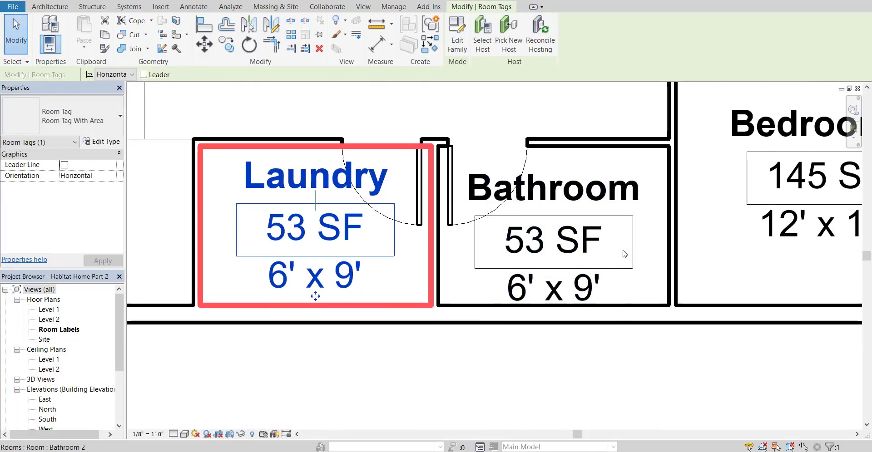
drag(634, 252, 628, 239)
middle_drag(745, 243, 516, 385)
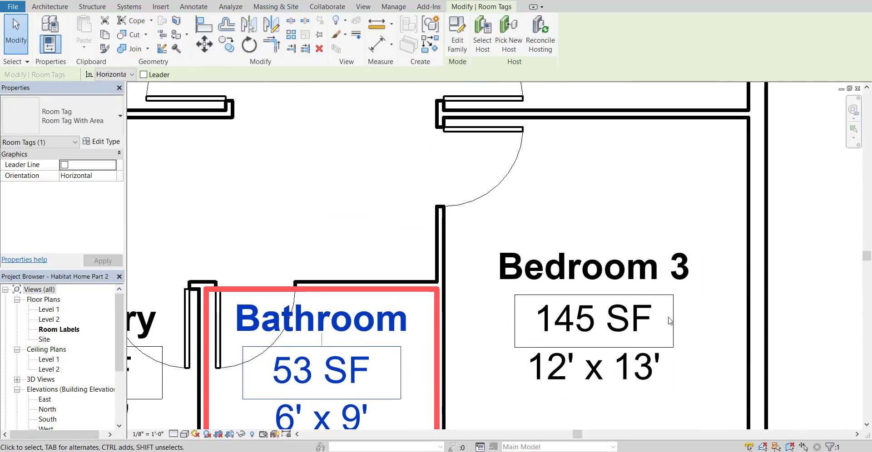
click(675, 297)
drag(675, 297, 675, 278)
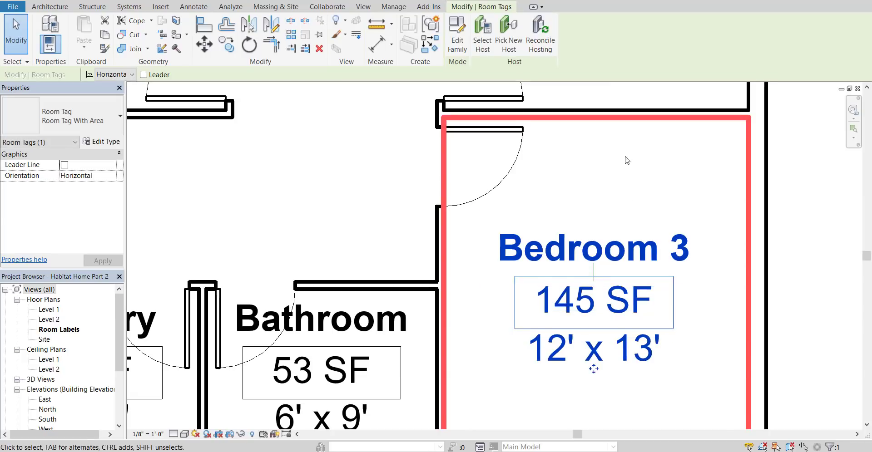
mouse_move(625, 160)
middle_down()
mouse_move(642, 214)
mouse_move(604, 302)
mouse_move(634, 295)
mouse_move(568, 255)
mouse_move(500, 246)
mouse_move(592, 230)
mouse_move(424, 273)
mouse_move(438, 281)
mouse_move(440, 318)
mouse_move(461, 300)
mouse_move(448, 308)
middle_up()
scroll(443, 272, down, 2)
scroll(439, 282, down, 2)
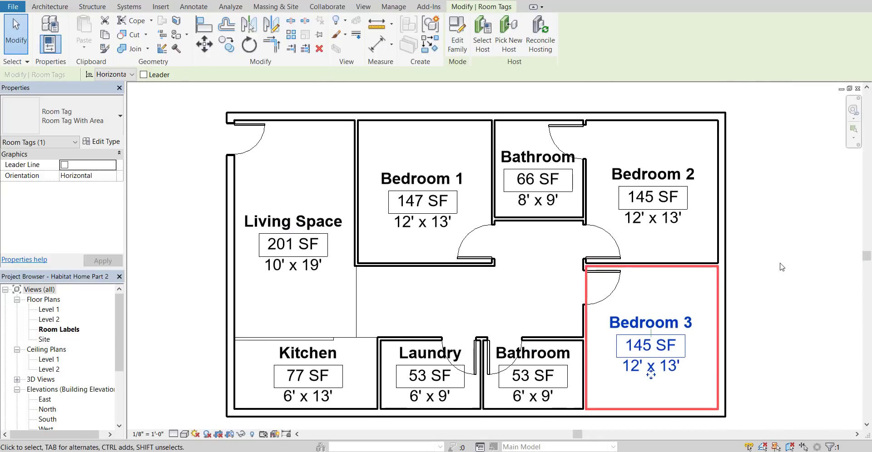
click(782, 267)
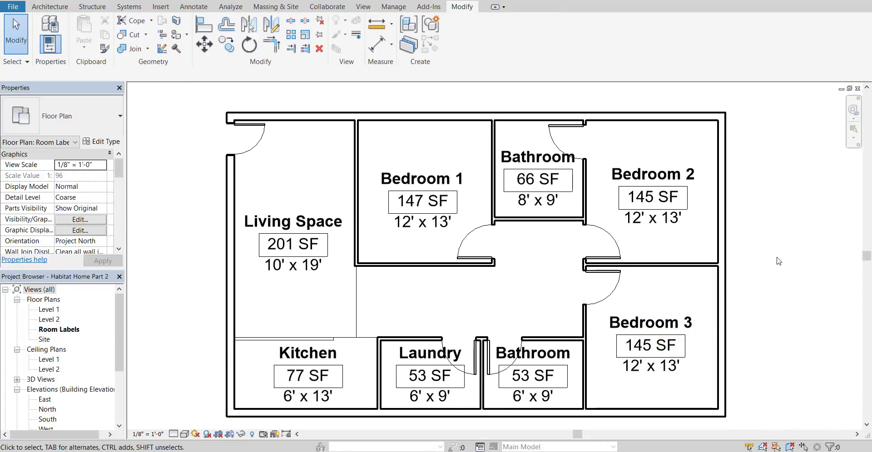